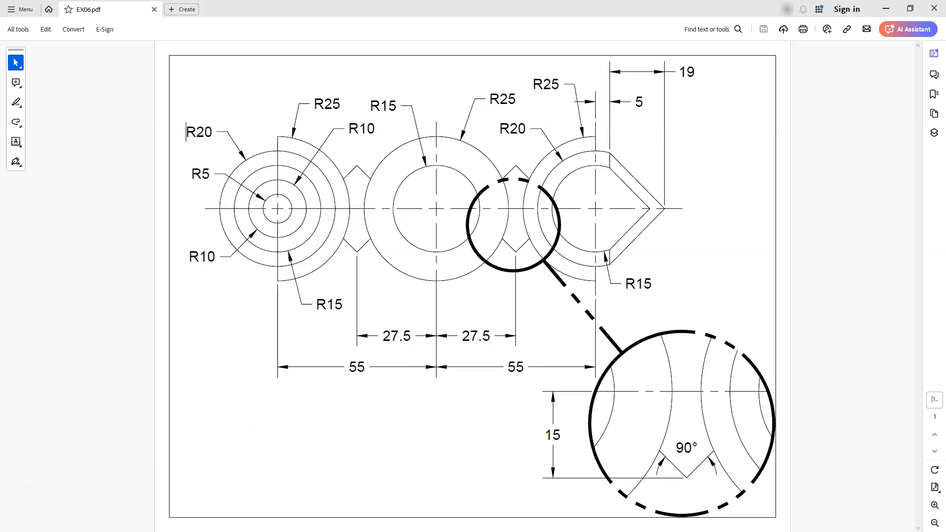
Switch to the empty AutoCAD drawing, turn off the grid display and look through the status bar customization options
key("alt+Tab")
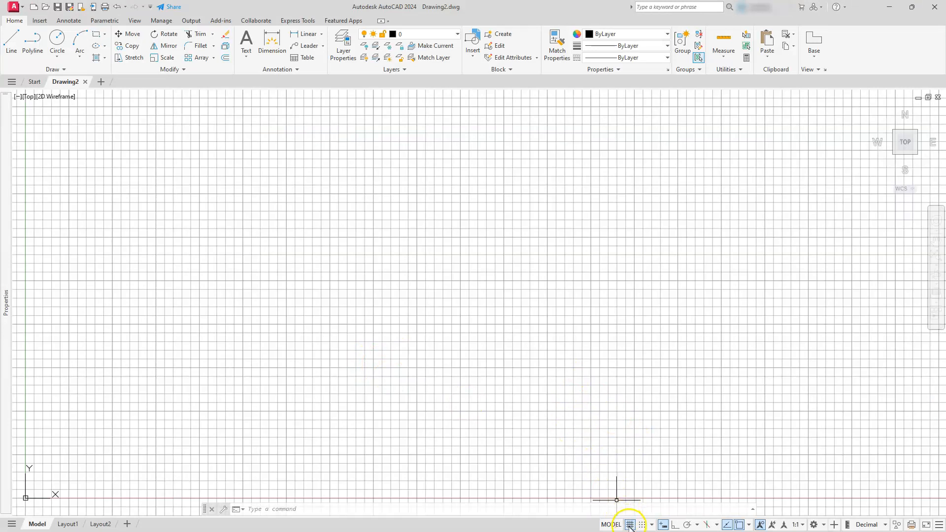
left_click(630, 525)
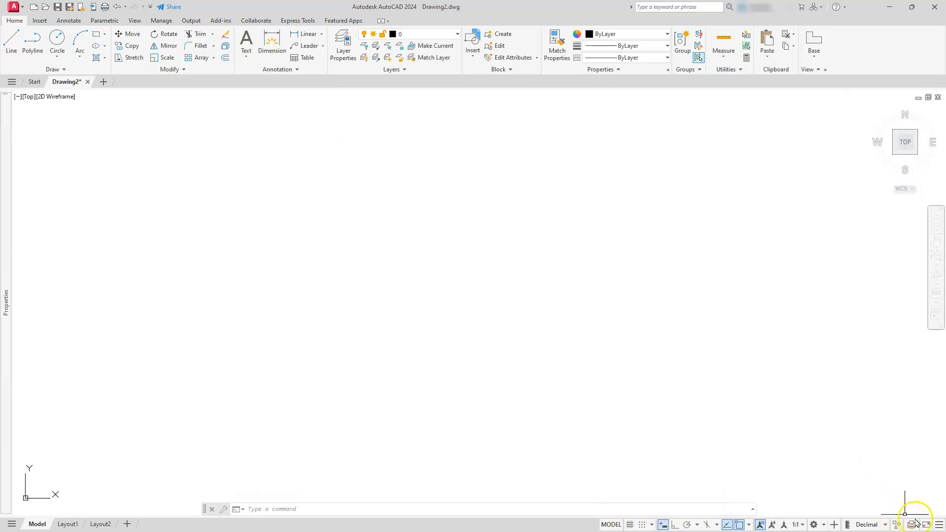
left_click(939, 526)
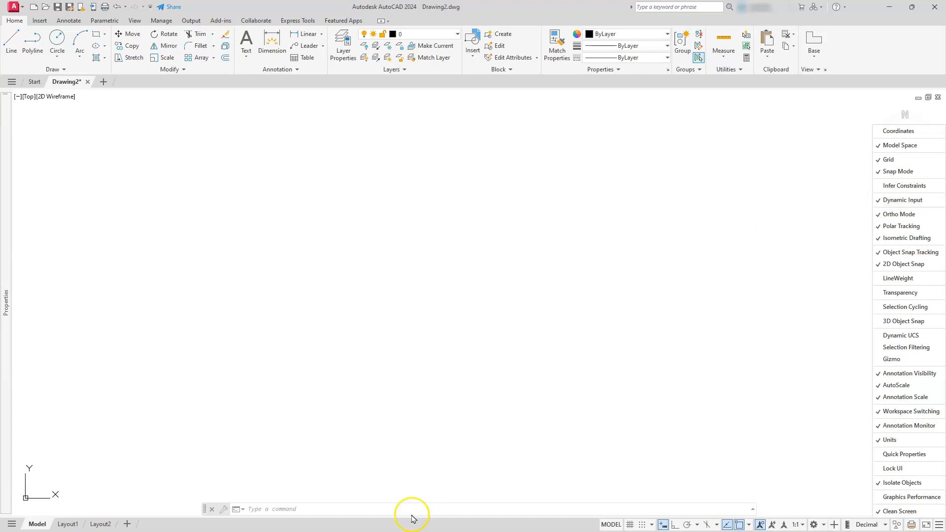
left_click(482, 375)
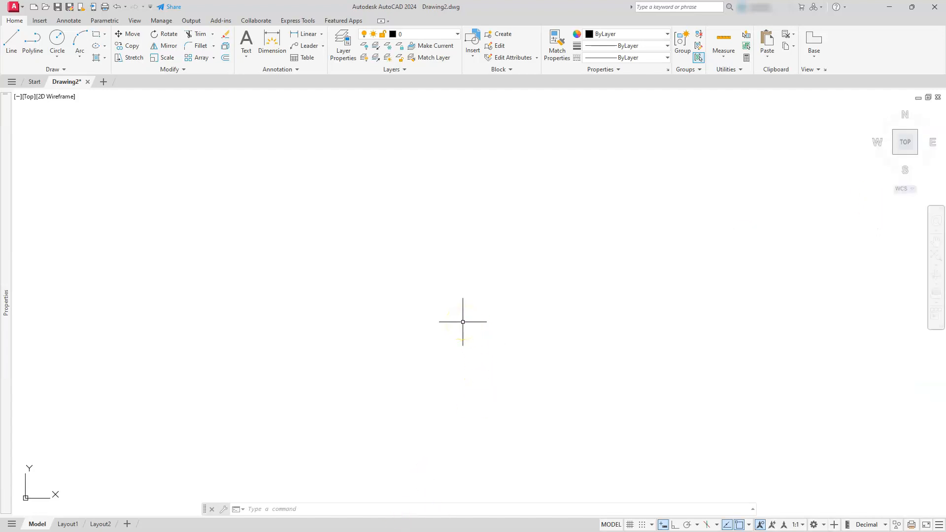
type("l")
key("Return")
left_click(334, 364)
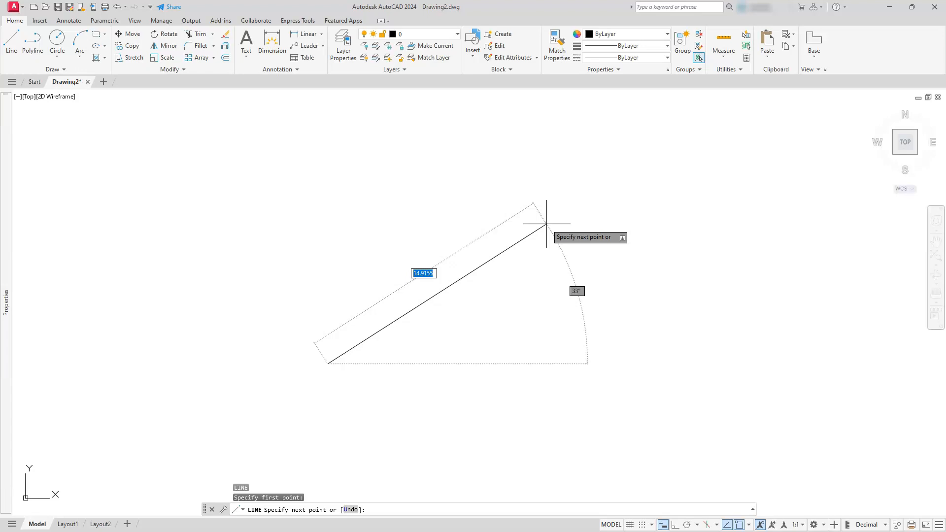
key("Escape")
key("Escape")
key("Escape")
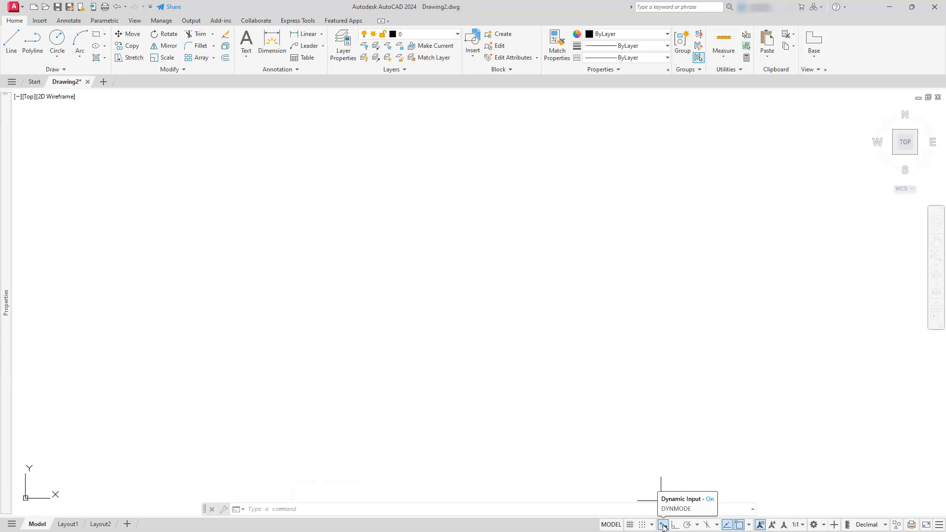
type("1")
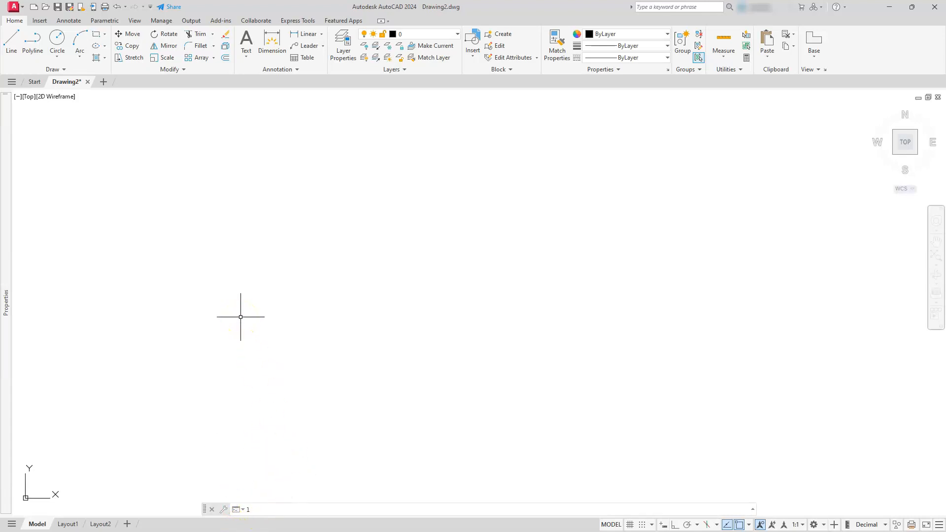
key("Return")
left_click(261, 357)
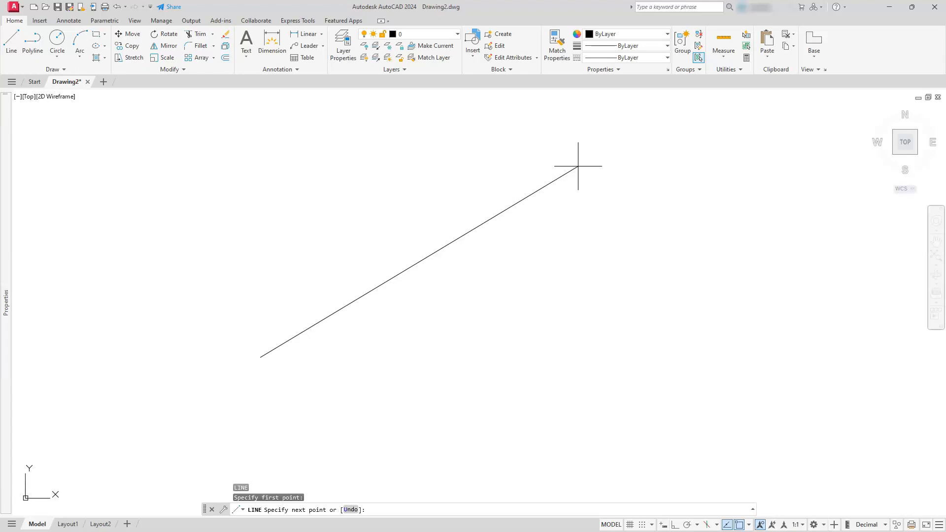
key("Escape")
key("Escape")
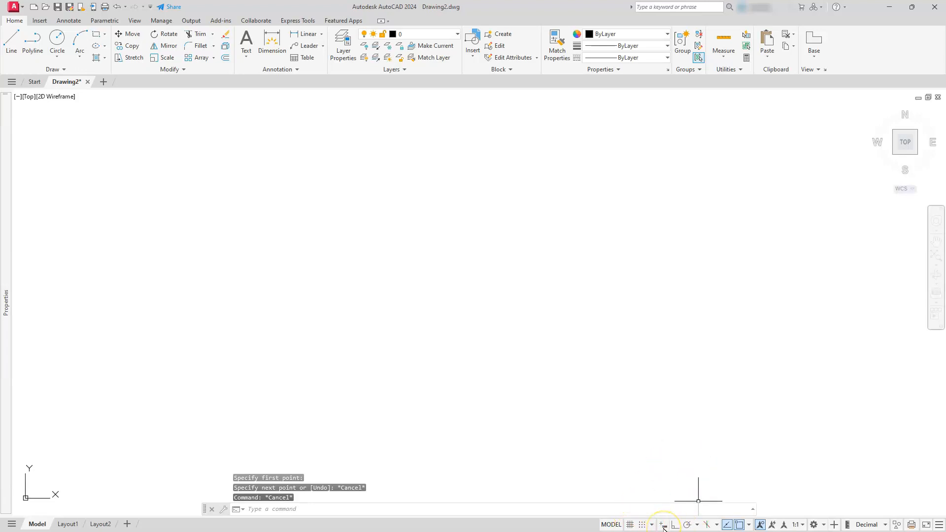
Draw a circle with a radius of 25 and fit it in the view
left_click(58, 38)
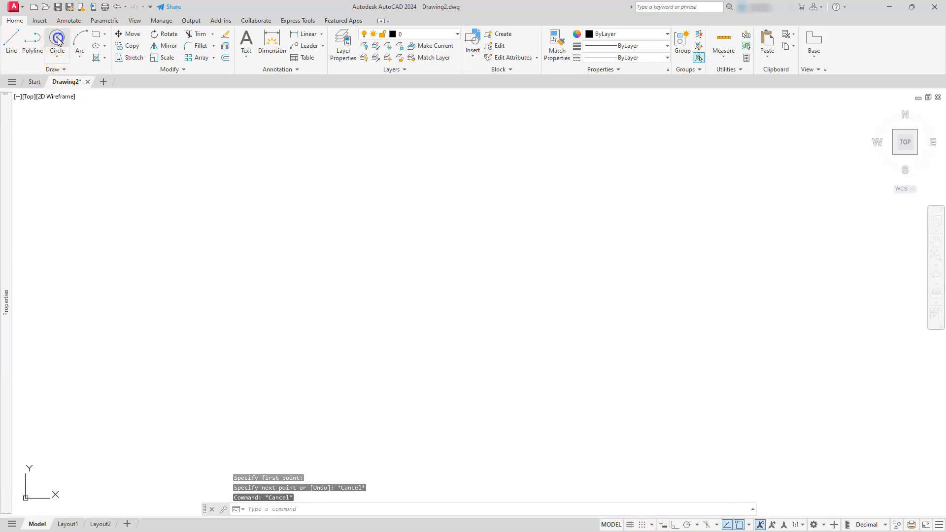
left_click(378, 319)
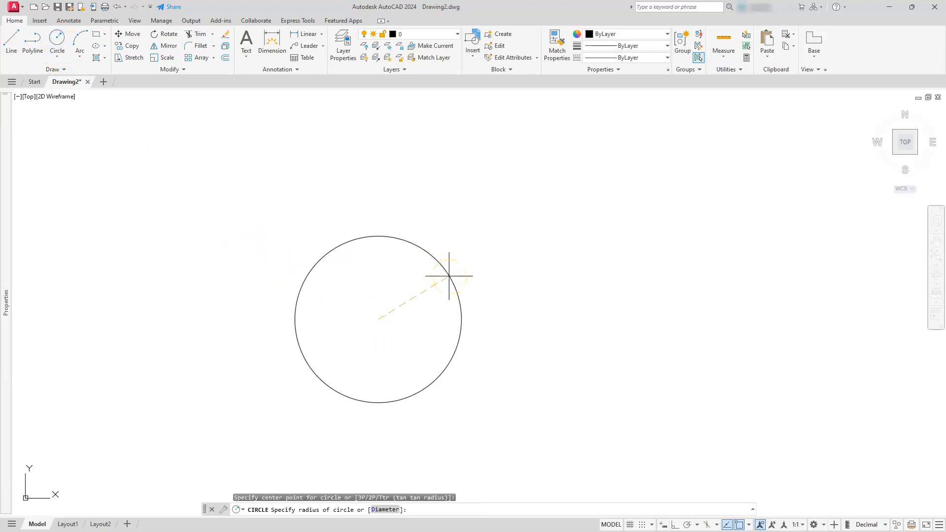
type("25")
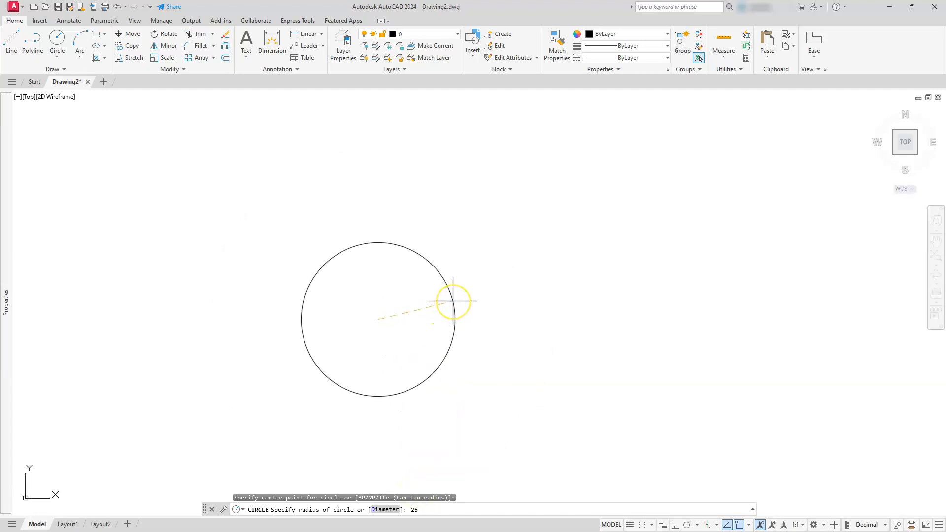
key("Return")
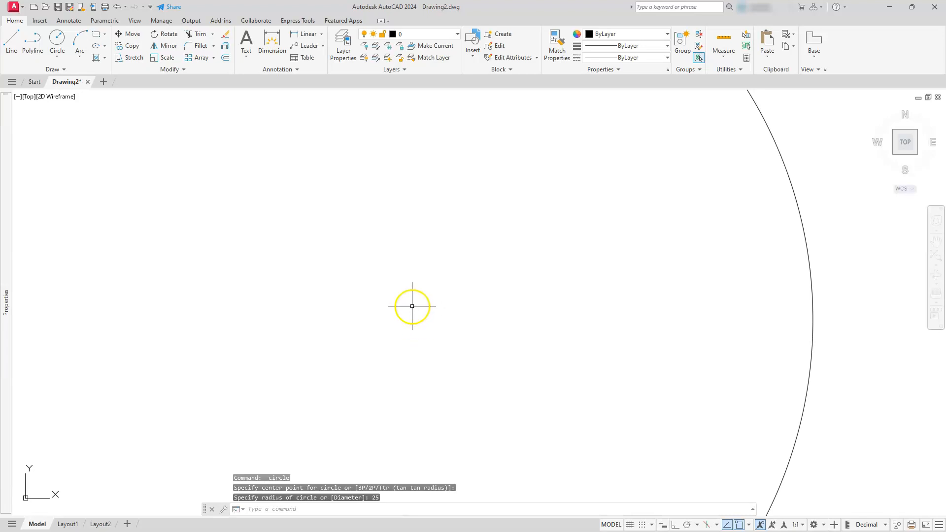
left_click(937, 256)
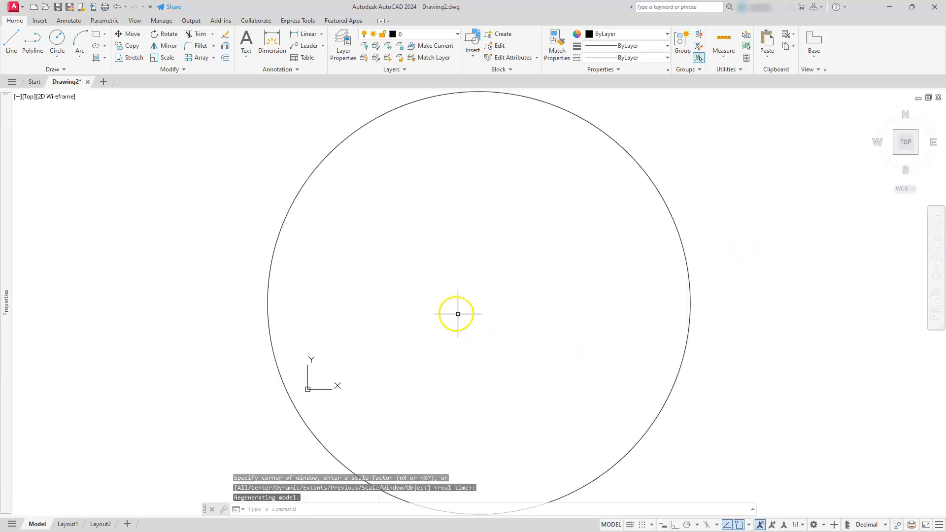
scroll(456, 313, "down", 3)
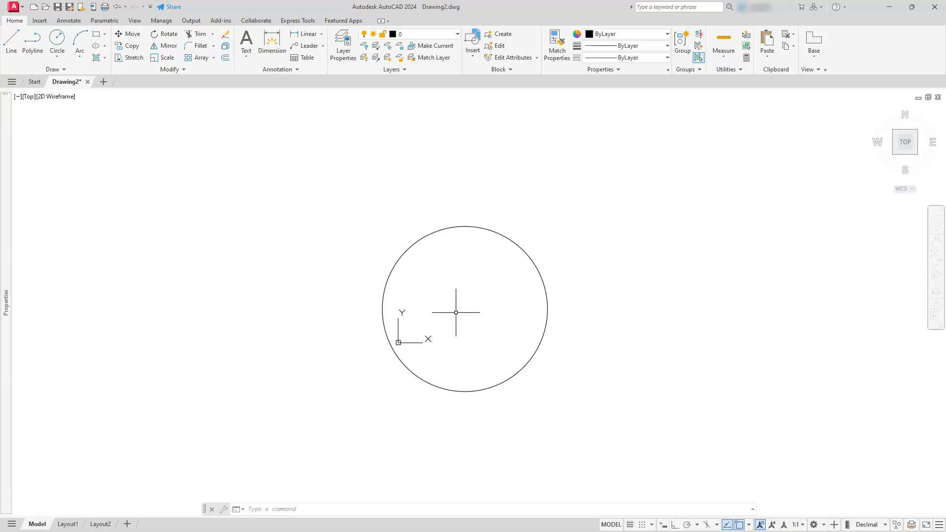
Grip-stretch the circle in copy mode to add a concentric circle with a radius of 20
left_click(501, 234)
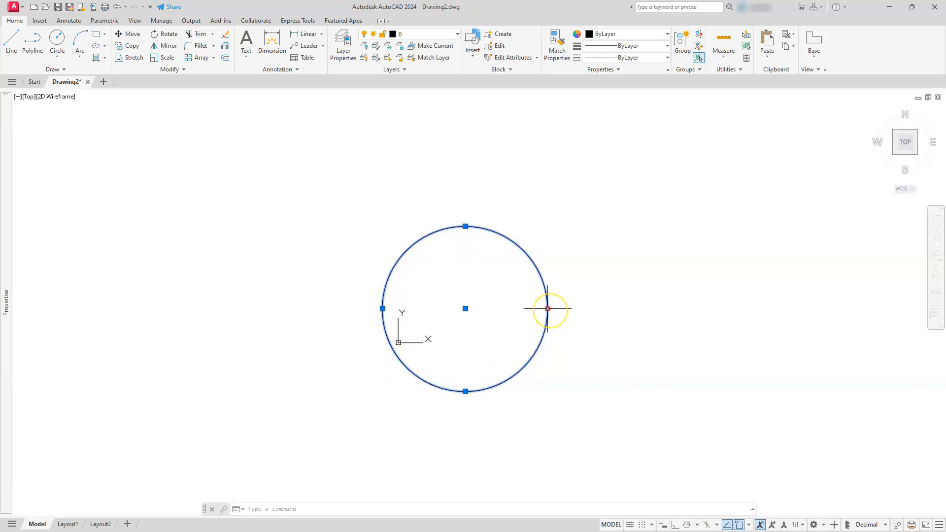
left_click(549, 309)
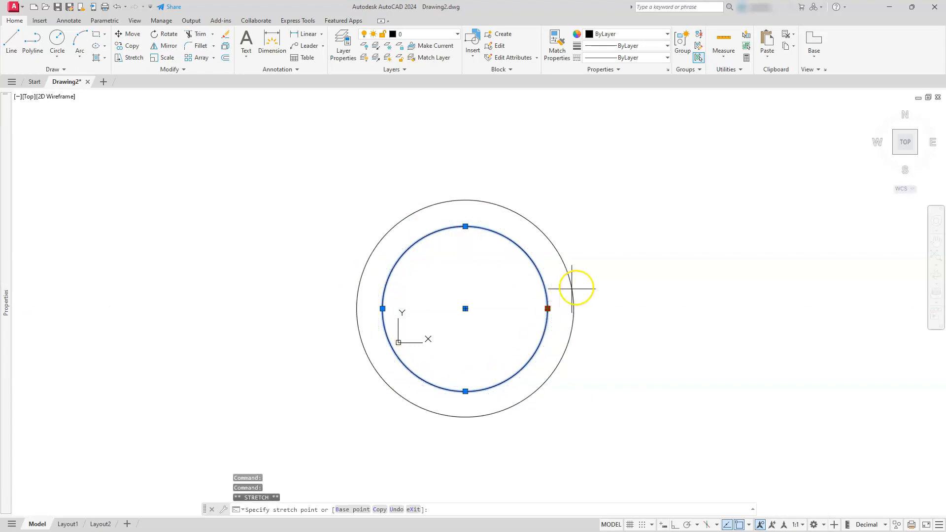
left_click(380, 510)
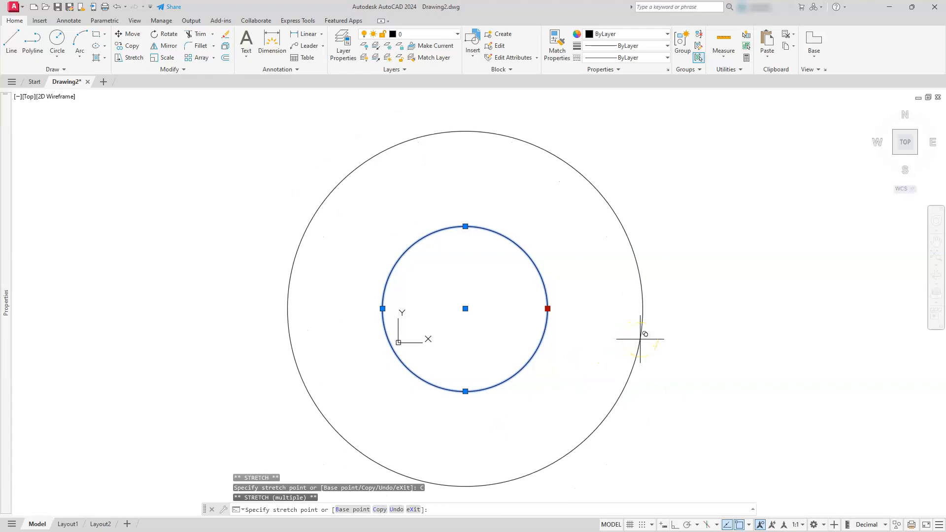
type("20")
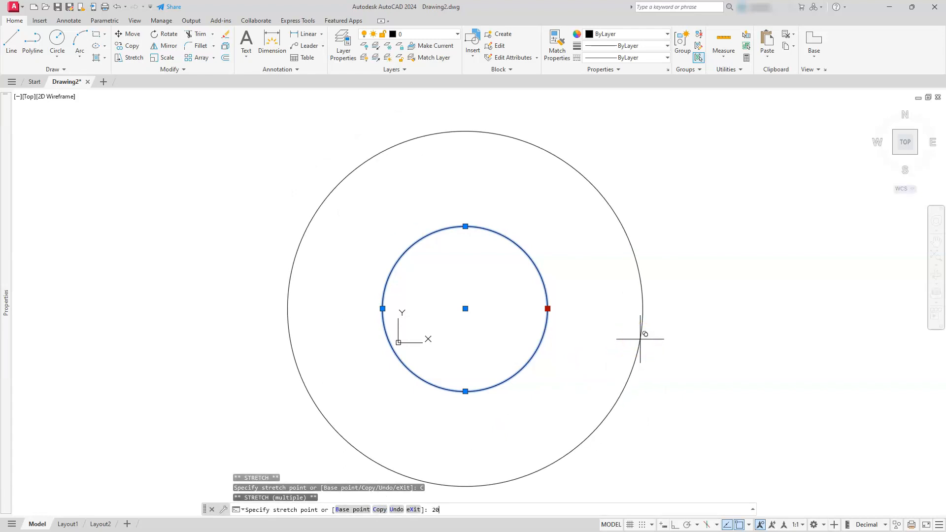
key("Return")
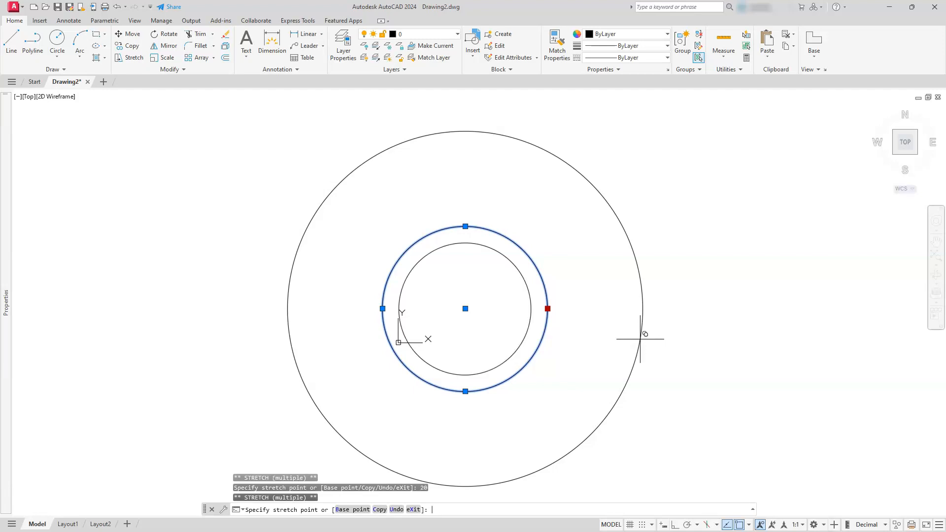
Add further concentric copies with radii of 15, 10 and 5, and end the grip editing
type("15")
key("Return")
type("10")
key("Return")
type("5")
key("Return")
key("Escape")
key("Escape")
key("Escape")
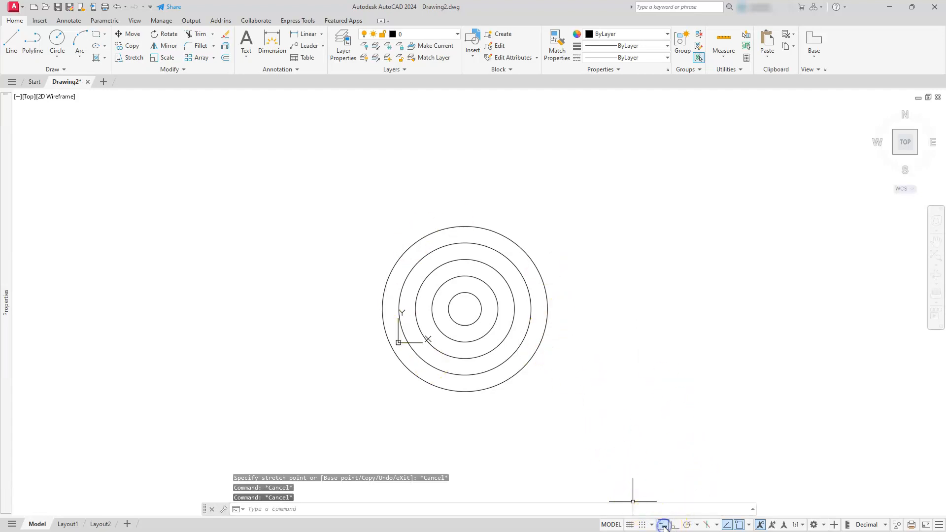
key("Escape")
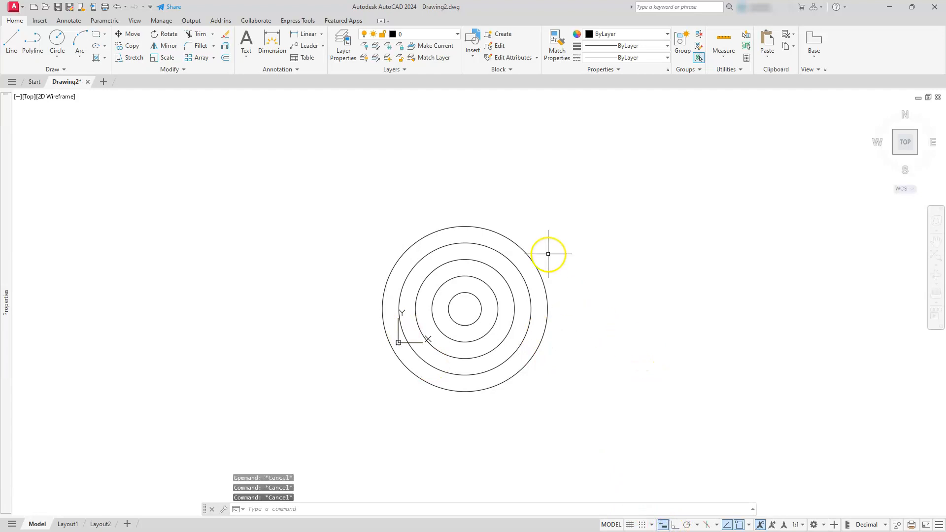
Copy the three largest circles 55 units horizontally to the right with Ortho mode on
left_click(479, 224)
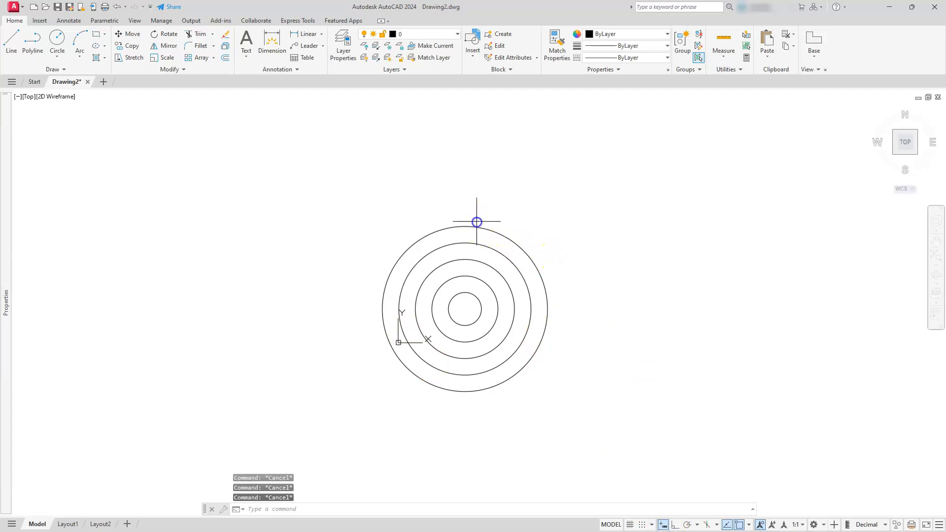
left_click(446, 263)
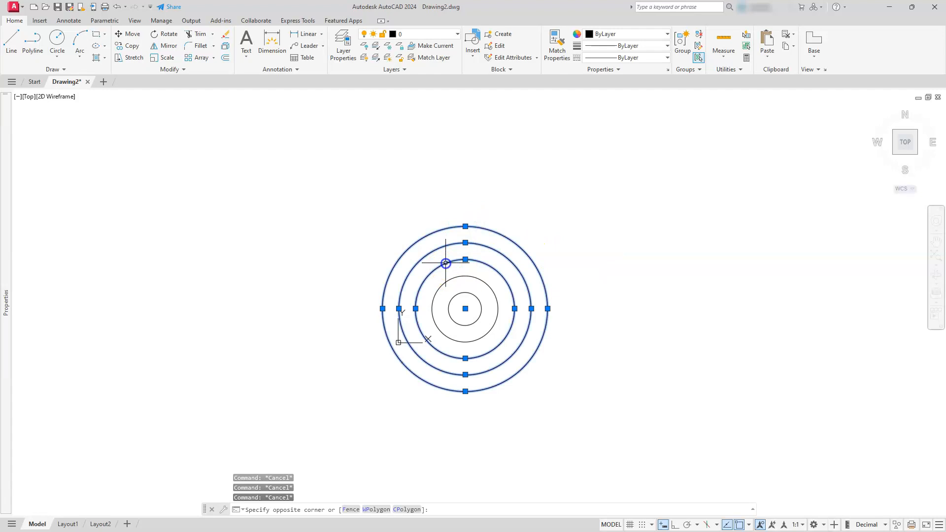
left_click(129, 46)
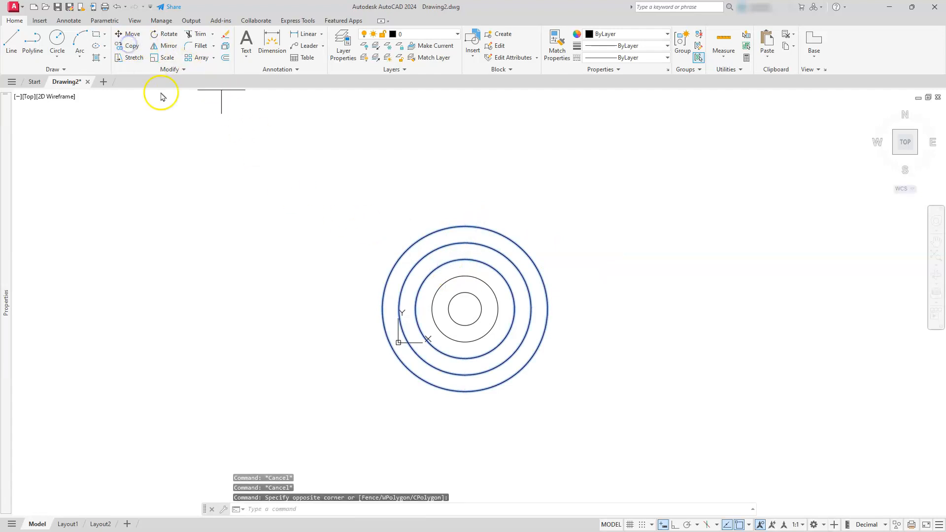
left_click(327, 198)
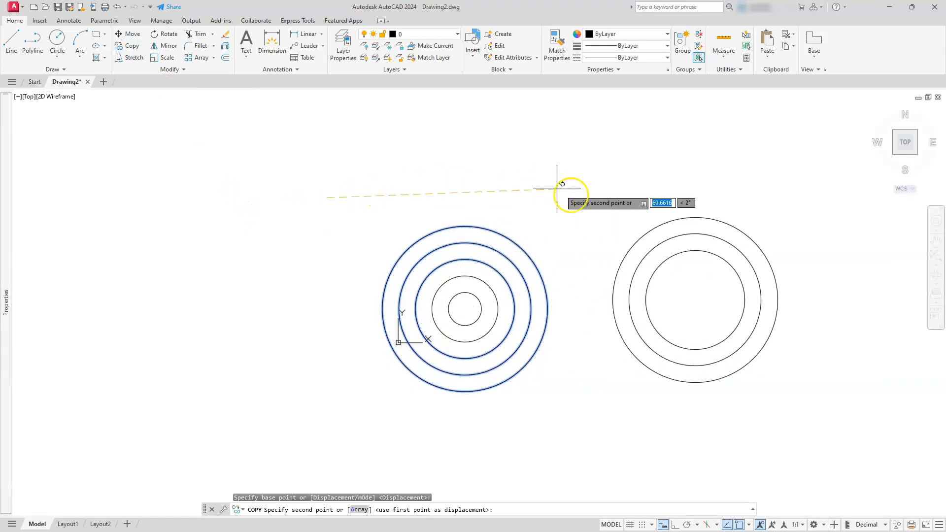
left_click(674, 525)
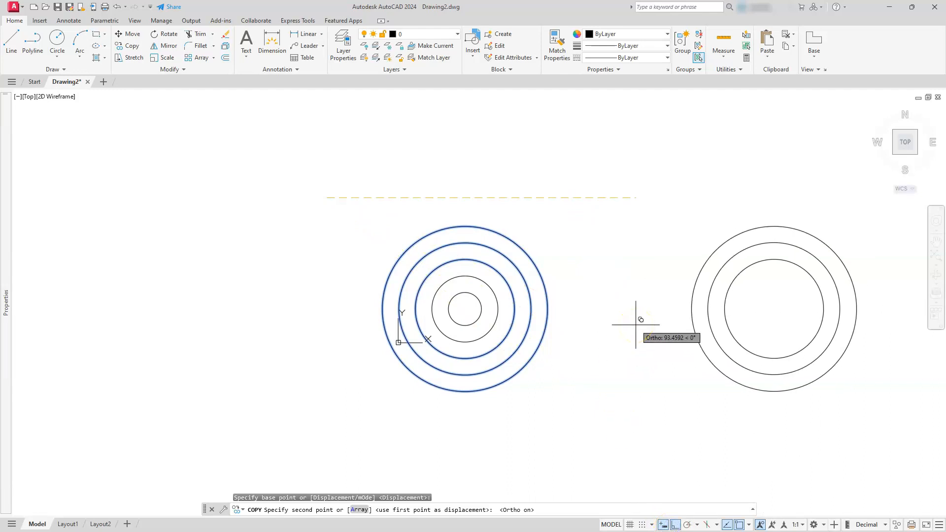
type("55")
key("Return")
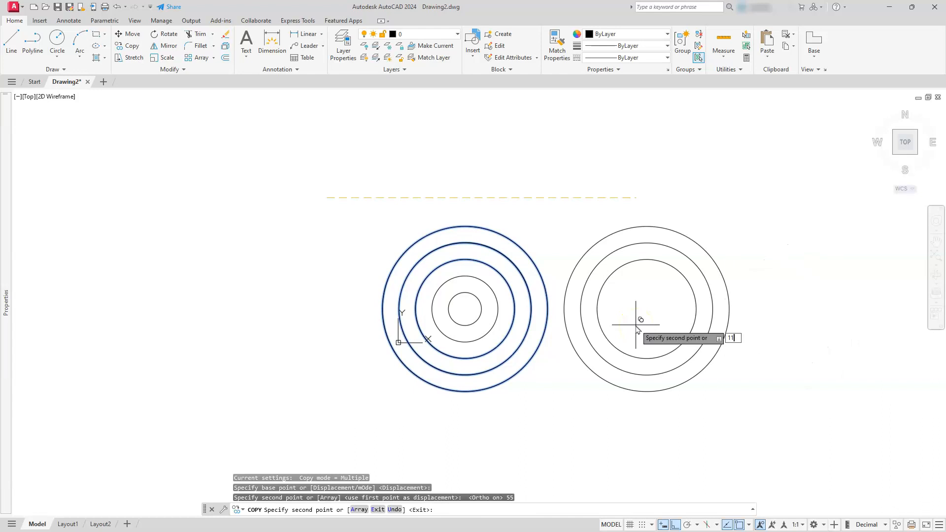
Place a second copy of the three circles 110 units to the right of the originals and end the Copy command
type("110")
key("Return")
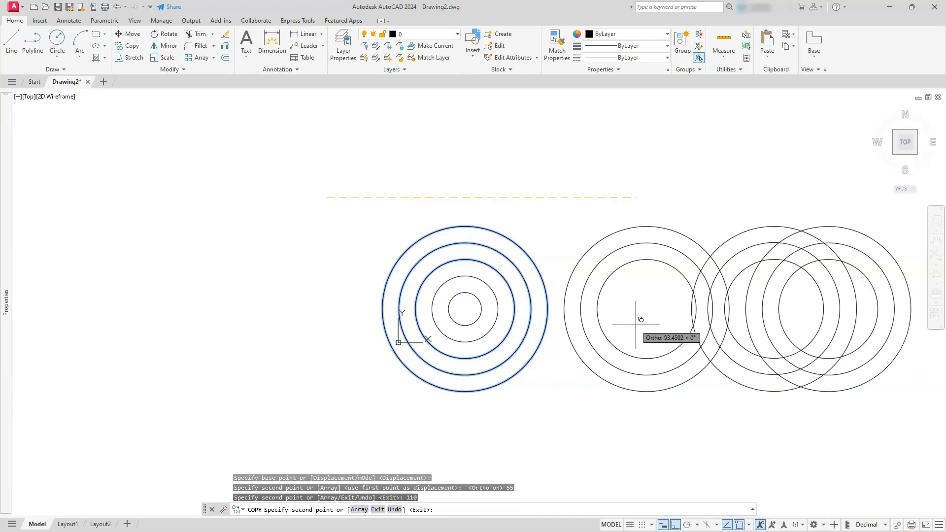
key("Escape")
key("Escape")
key("Escape")
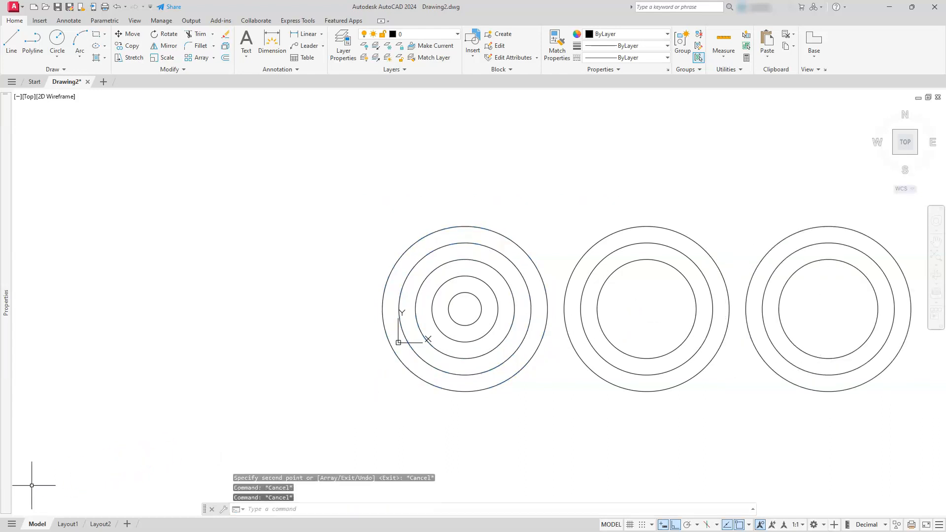
Check the reference drawing and delete the radius 20 circle from the middle set
key("alt+Tab")
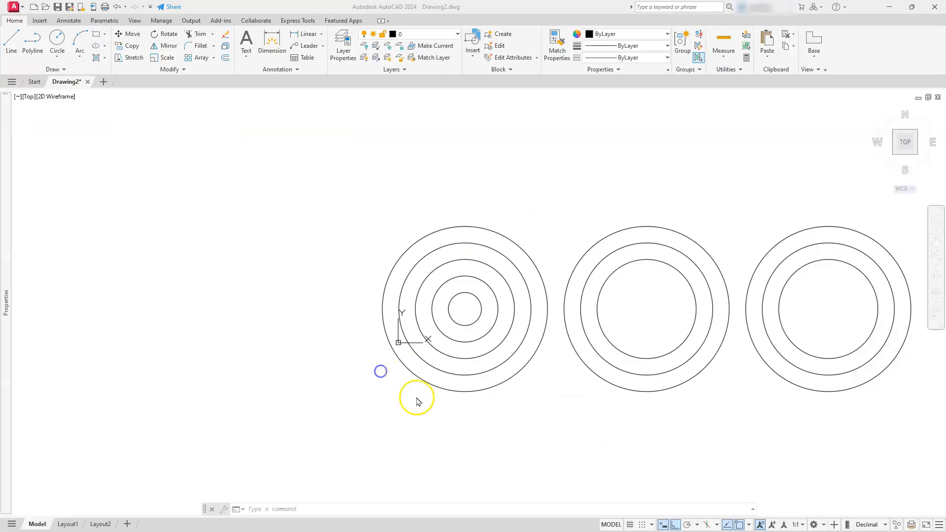
mouse_move(504, 401)
middle_mouse_down()
mouse_move(512, 373)
mouse_move(370, 316)
middle_mouse_up()
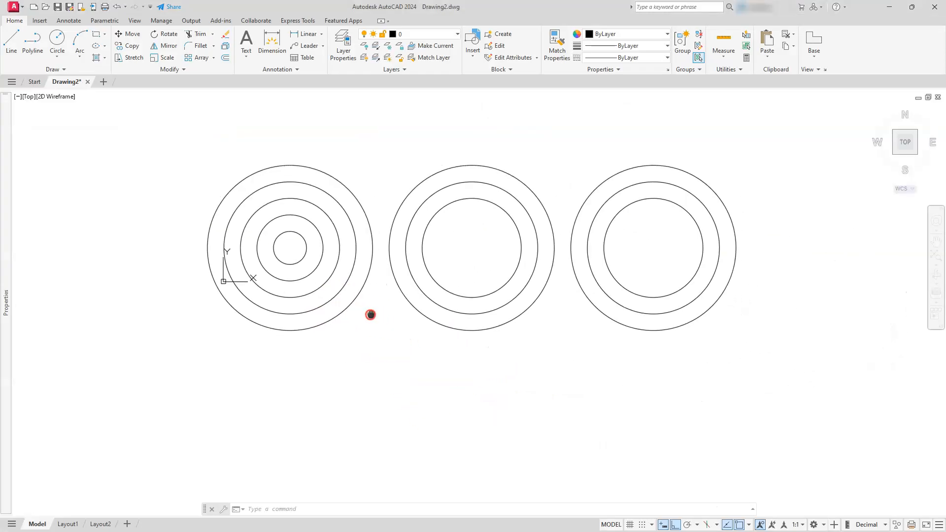
left_click(443, 308)
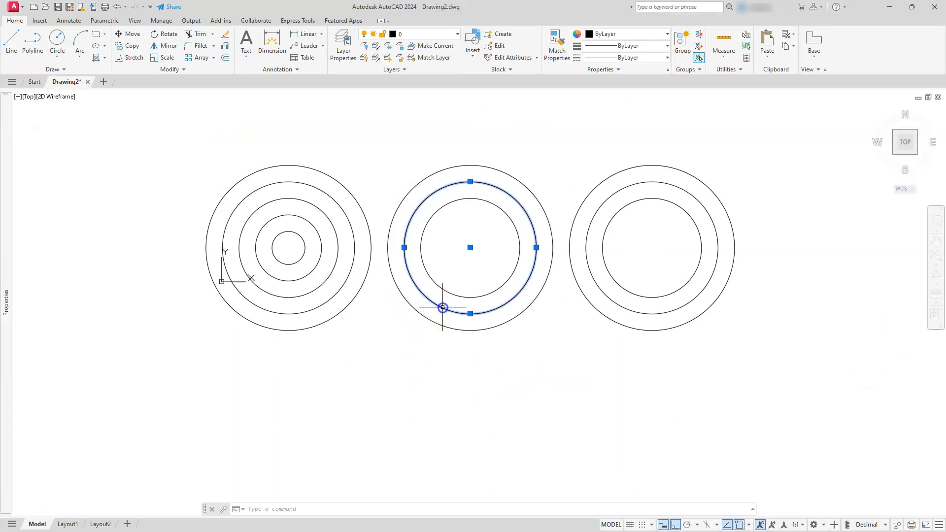
key("Delete")
mouse_move(370, 309)
middle_mouse_down()
mouse_move(378, 321)
mouse_move(495, 345)
middle_mouse_up()
key("Escape")
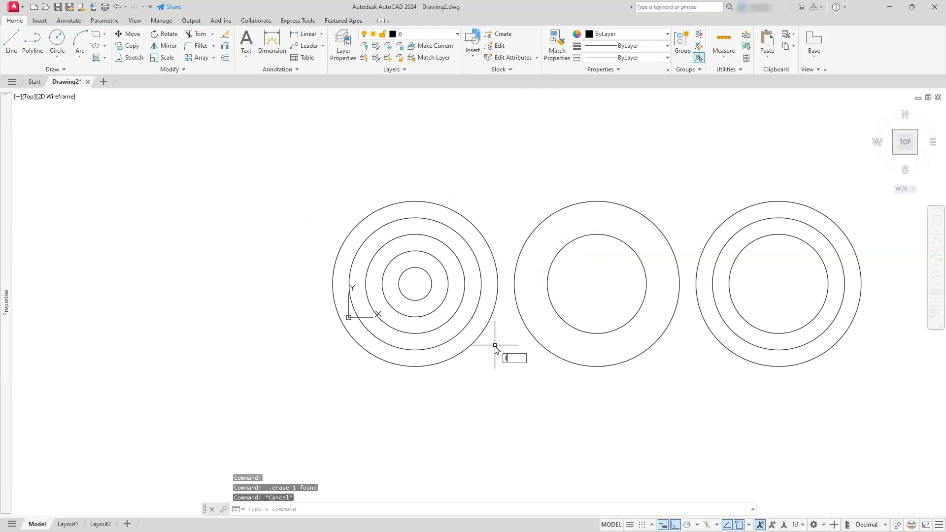
Draw a vertical line through the first circle set, from the outermost circle's bottom quadrant to its top quadrant
type("l")
key("Return")
left_click(415, 366)
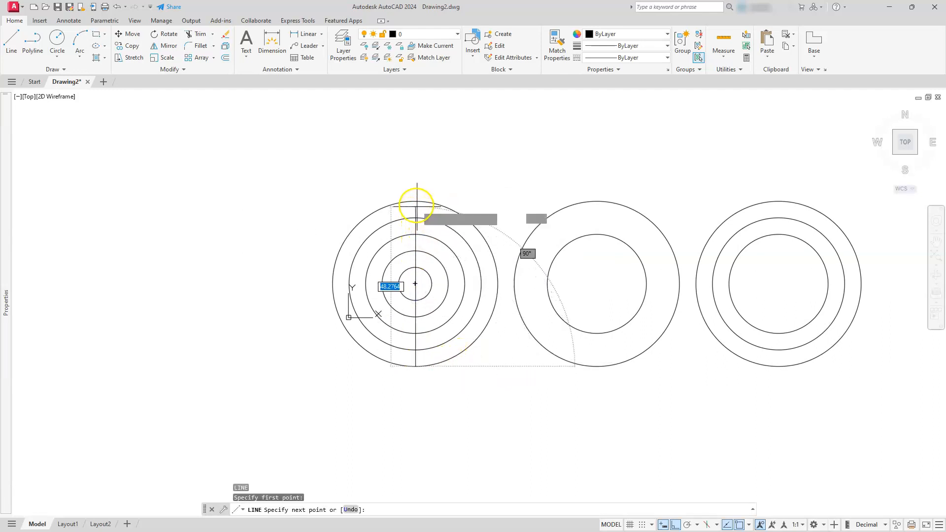
left_click(416, 200)
key("Escape")
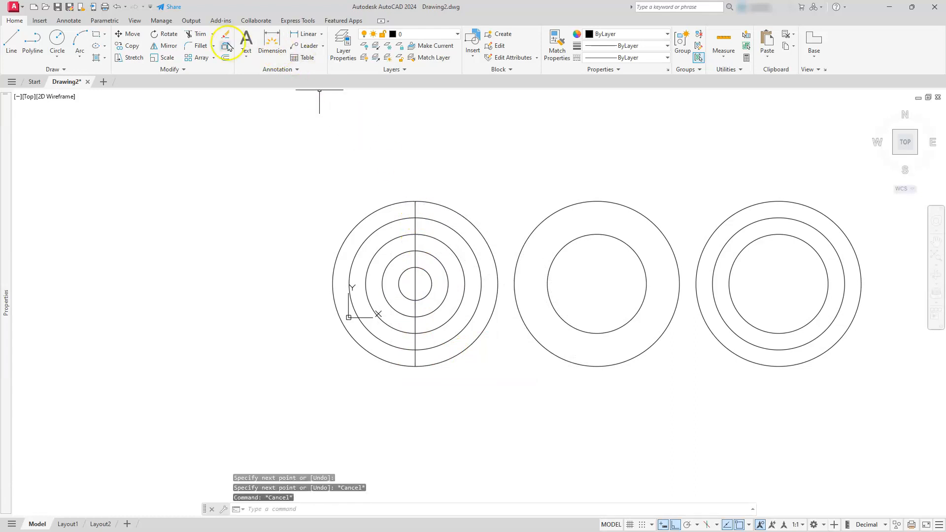
Trim away the left half of the first set's outermost circle and the vertical line segment inside its smallest circle
left_click(200, 34)
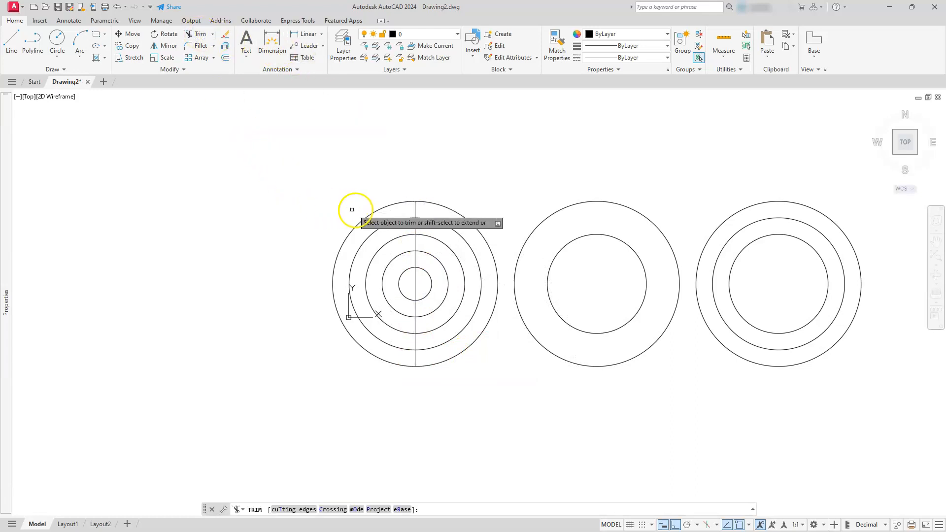
left_click(379, 211)
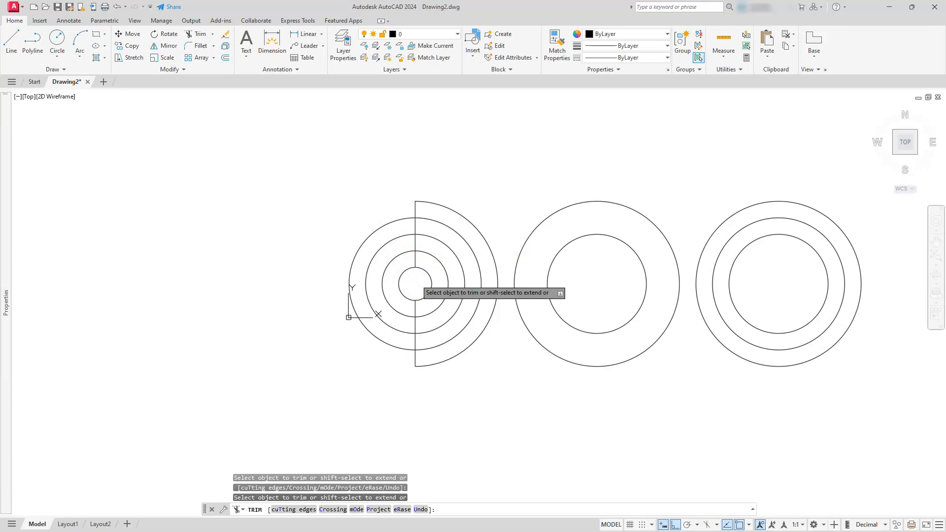
key("Escape")
key("Escape")
Draw a vertical line through the third circle set, from the outermost circle's bottom quadrant to its top quadrant
mouse_move(647, 302)
middle_mouse_down()
mouse_move(312, 297)
mouse_move(344, 313)
middle_mouse_up()
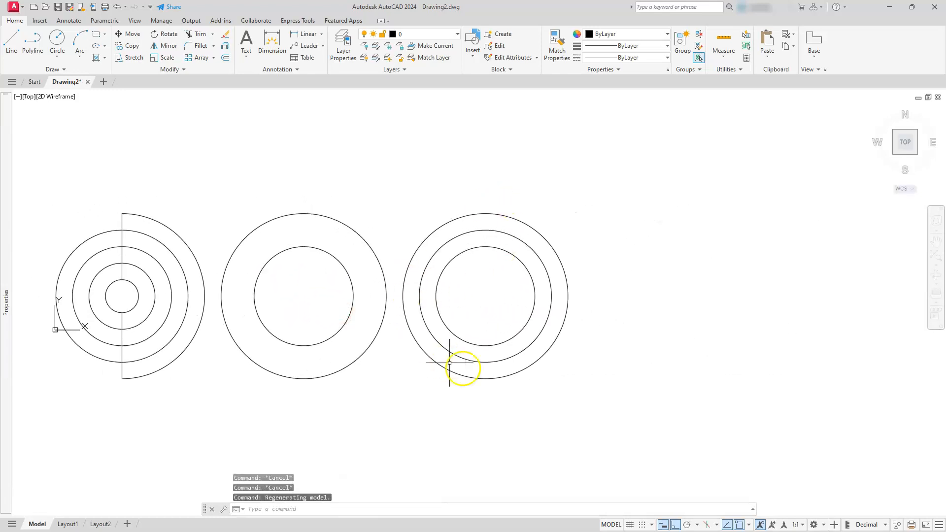
key("Escape")
type("l")
key("Return")
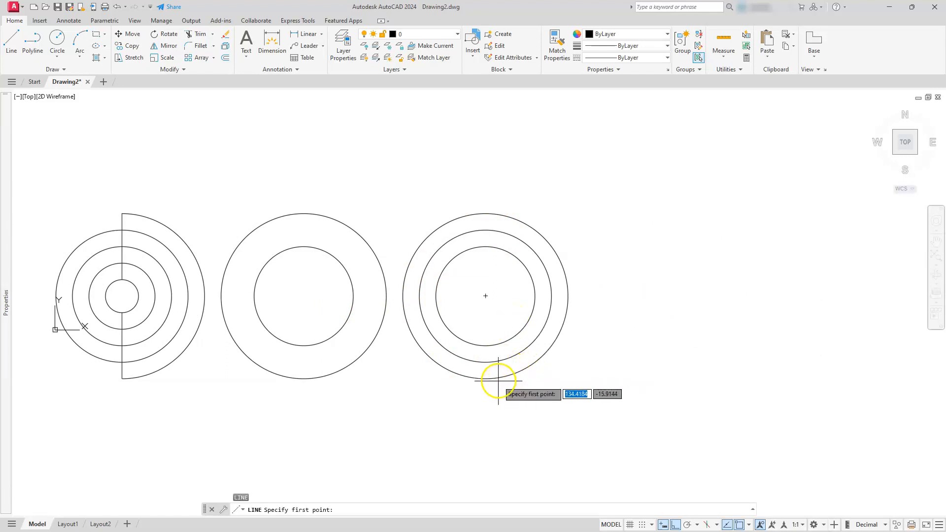
left_click(486, 379)
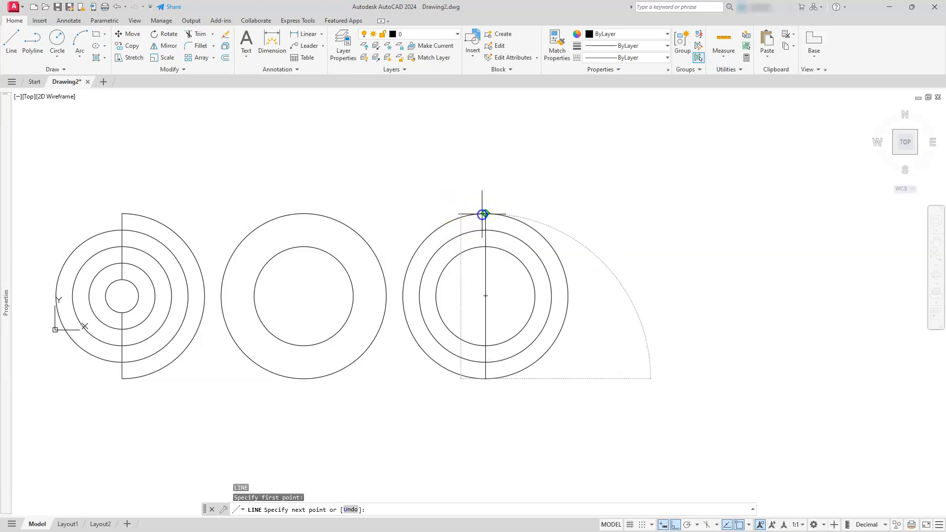
left_click(482, 215)
key("Escape")
key("Escape")
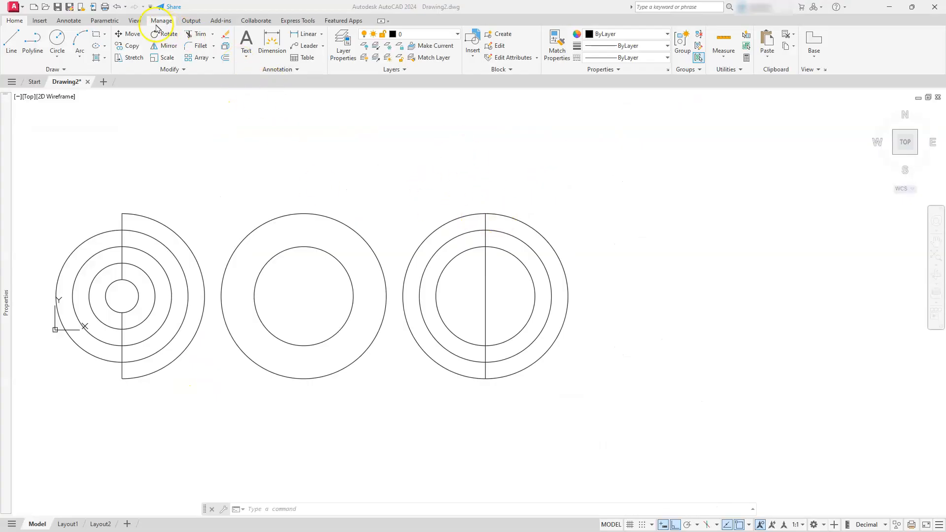
Copy the third set's vertical line horizontally to the right at distances of 5 and 24 units, and end the Copy command
left_click(133, 46)
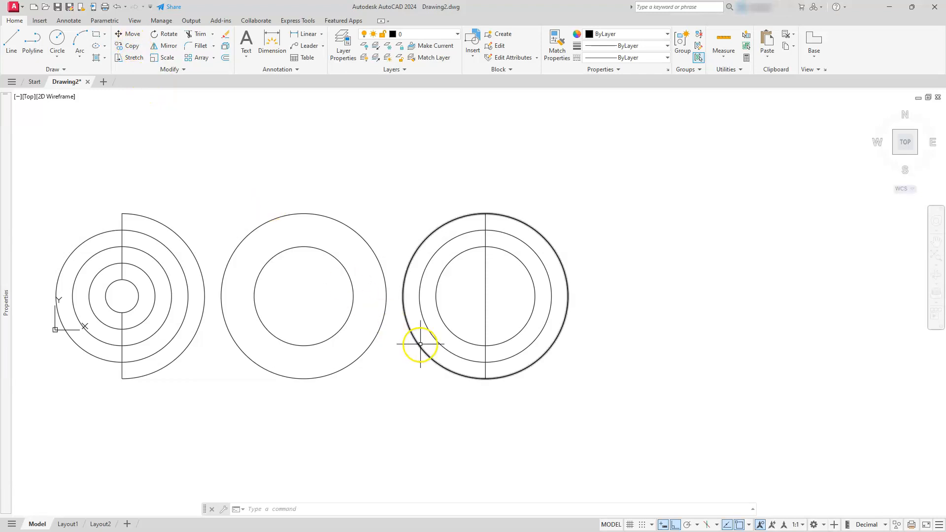
left_click(138, 47)
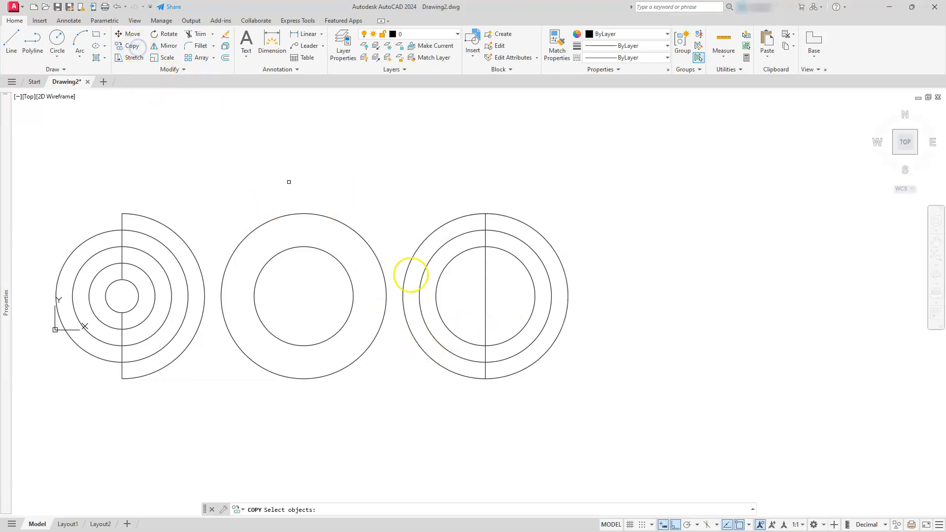
left_click(485, 279)
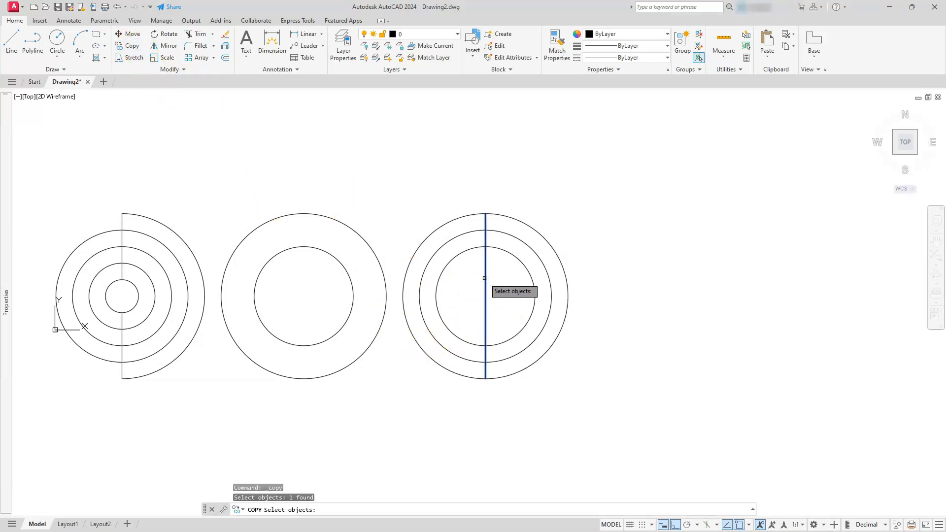
key("Return")
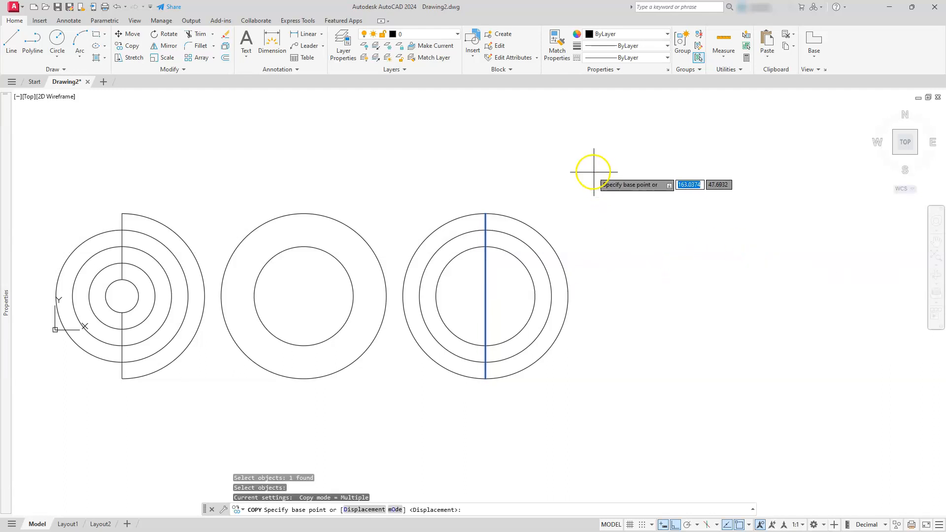
left_click(594, 172)
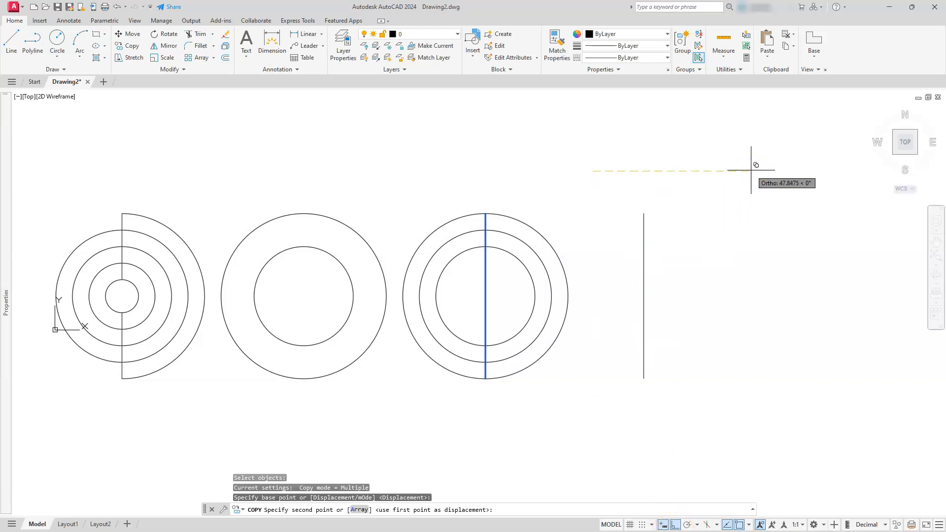
type("5")
key("Return")
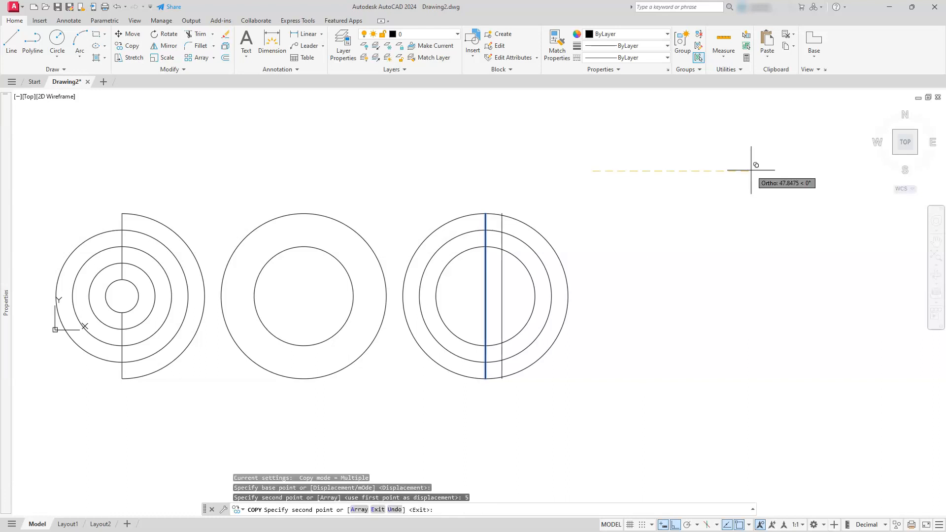
type("24")
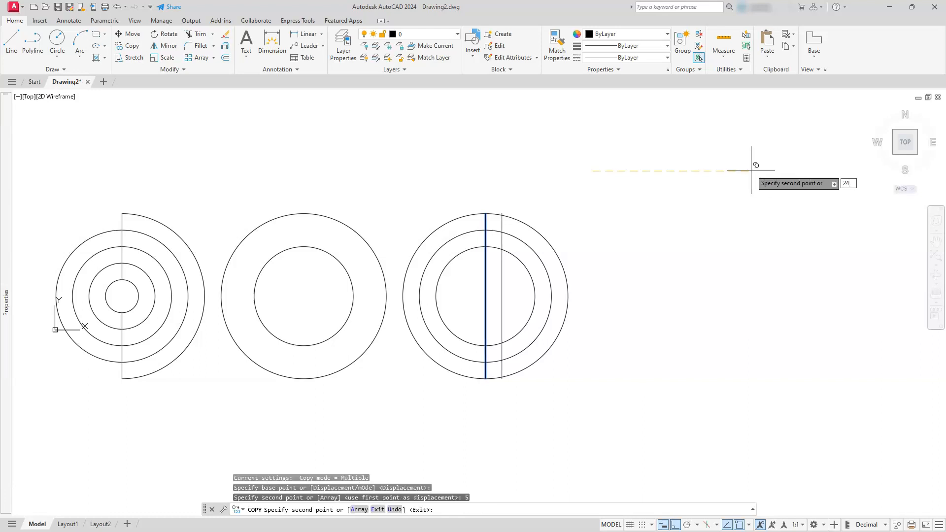
key("Return")
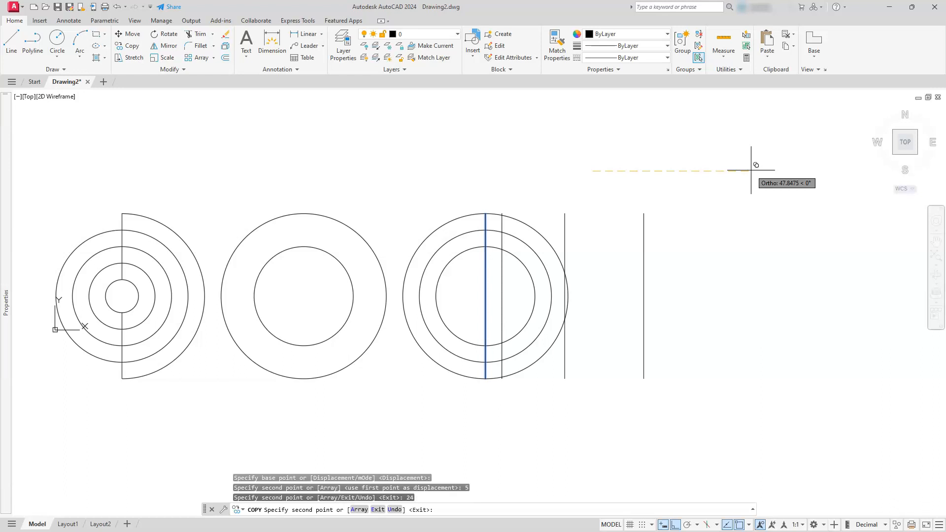
key("Escape")
key("Escape")
Trim the third set's three circles to the right of the 5-unit offset line, using it and the center line as cutting edges
scroll(469, 299, "up", 2)
middle_click_drag(495, 299, 596, 295)
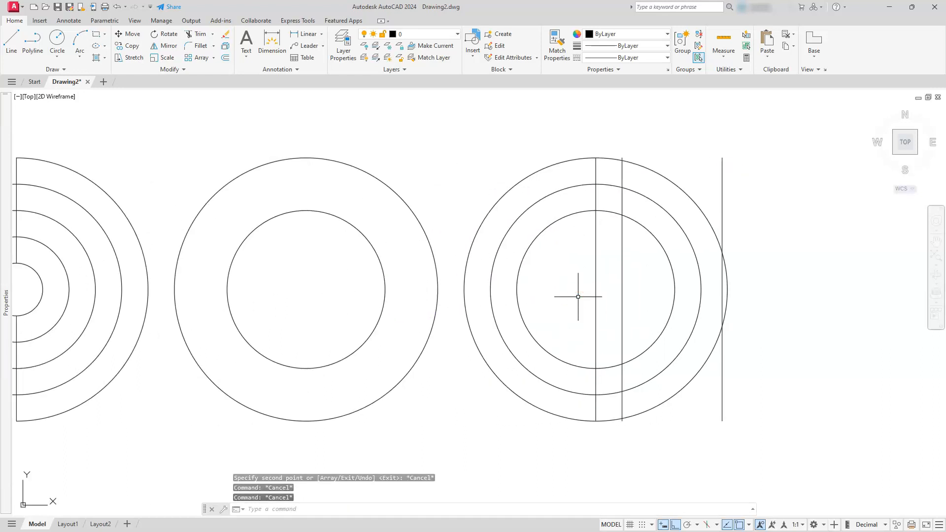
key("Escape")
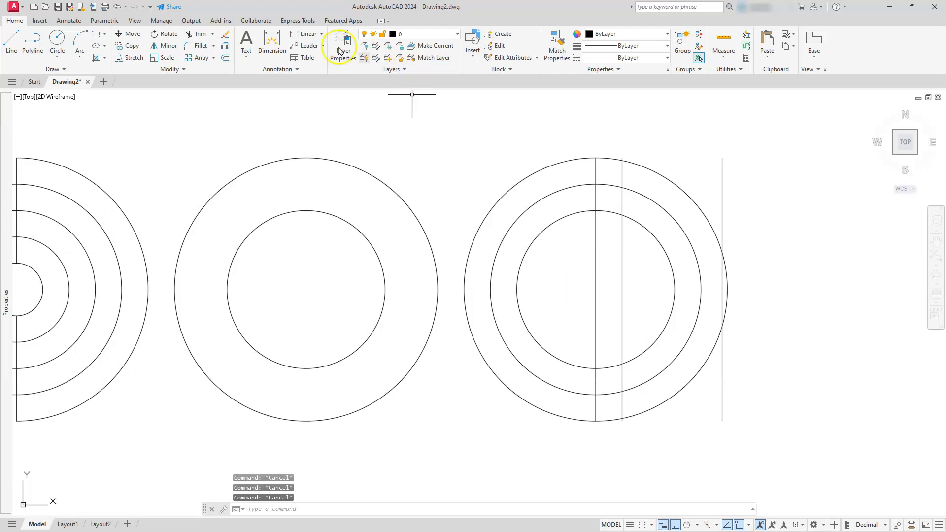
left_click(197, 34)
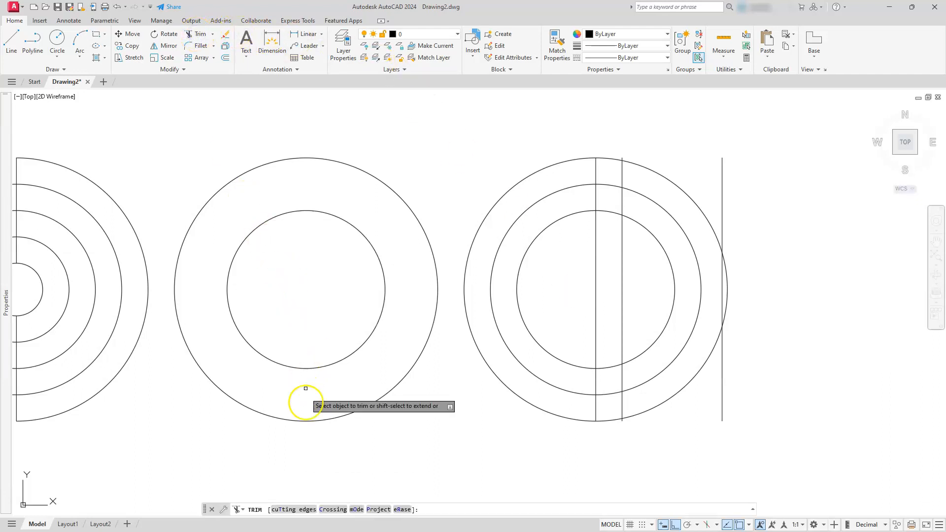
left_click(295, 510)
left_click(636, 273)
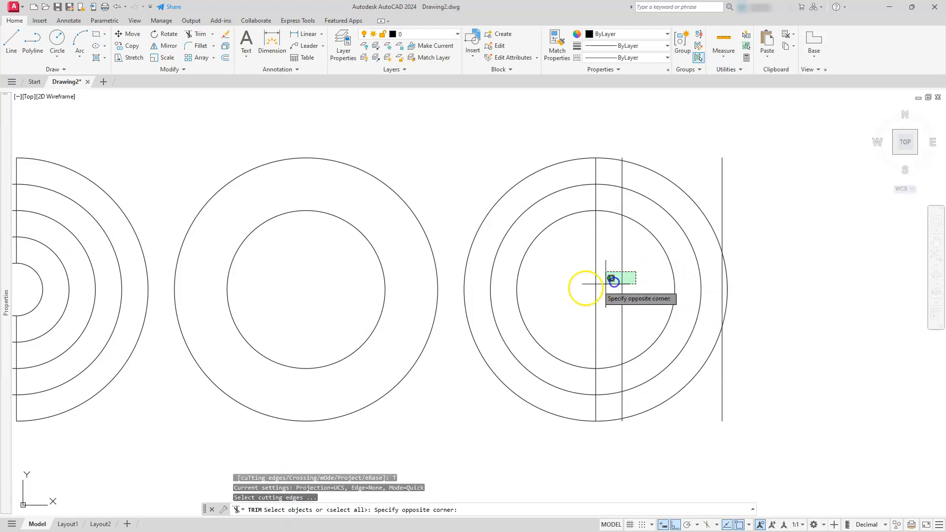
left_click(586, 288)
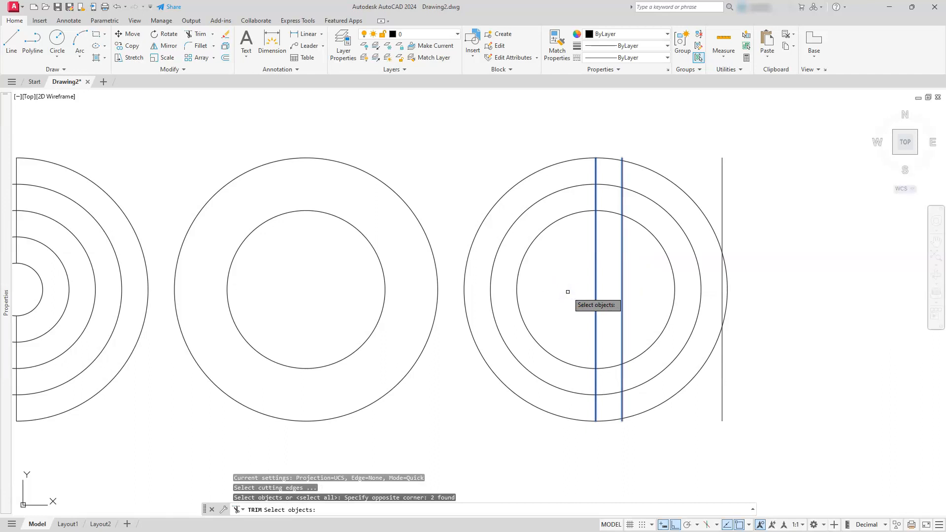
key("Return")
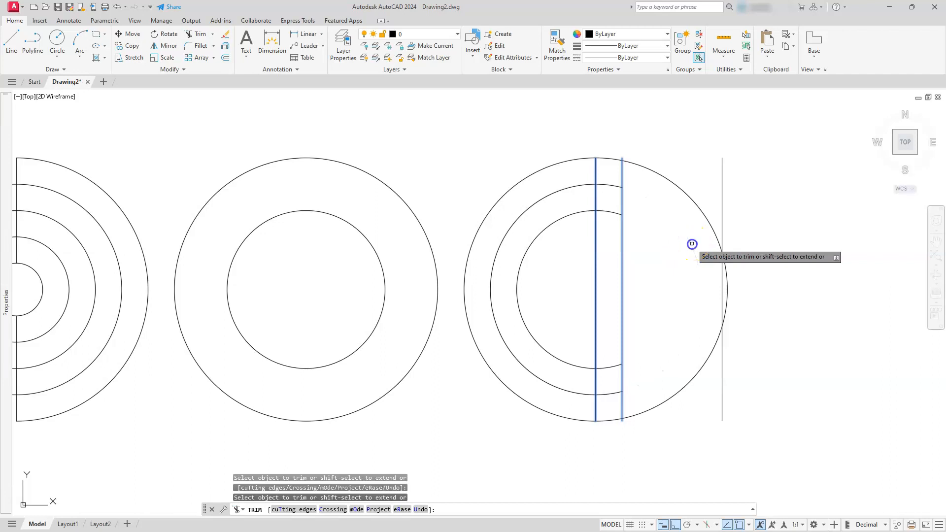
left_click(724, 269)
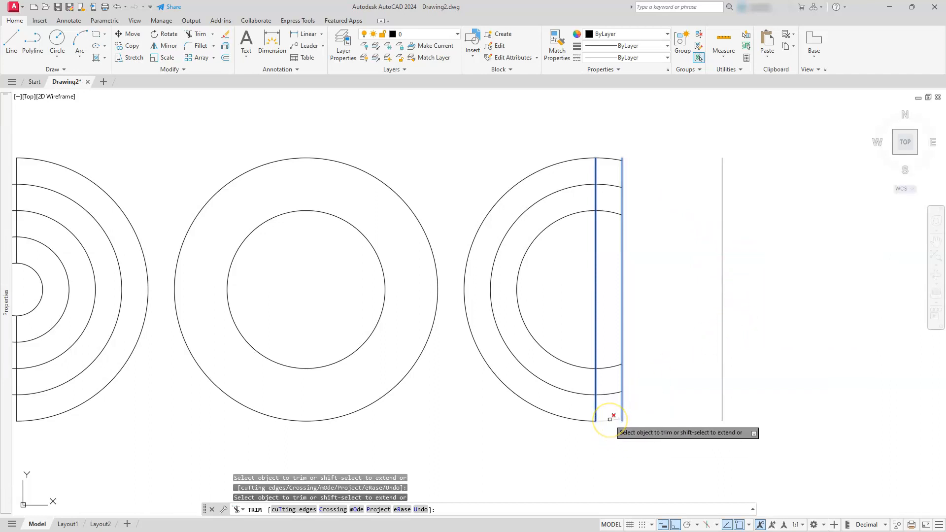
Trim the remaining pieces of the third set's outermost arc between the two cutting lines and end the Trim command
left_click(614, 158)
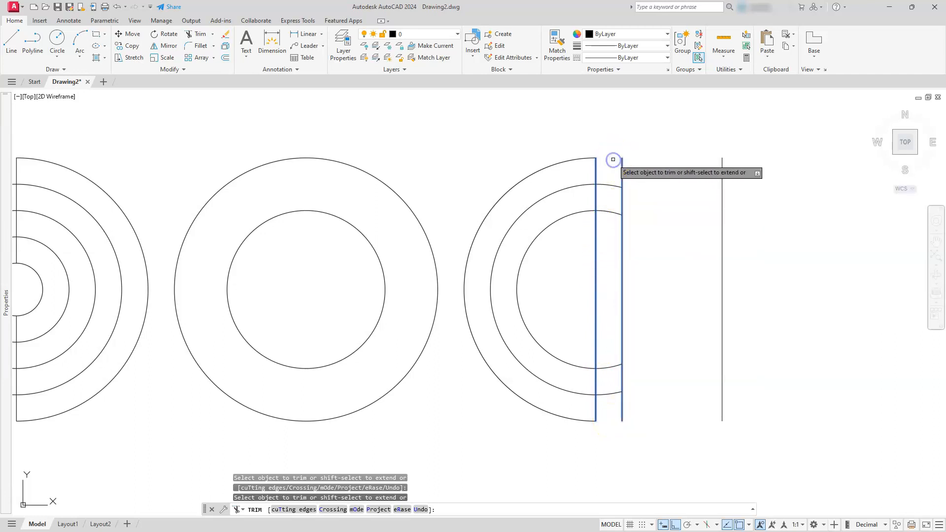
left_click(616, 171)
key("Escape")
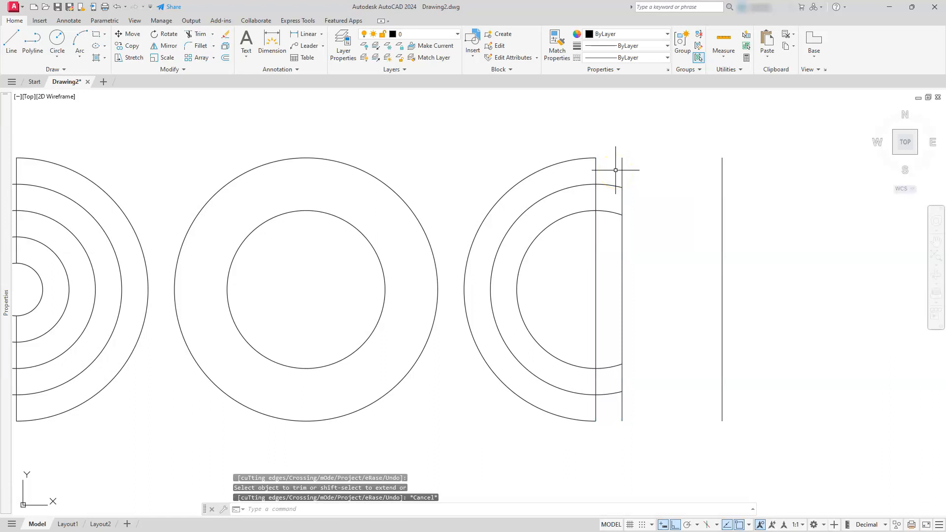
Trim the third set's center line inside the middle arc, keeping only its short end segments between the two outer arcs
key("space")
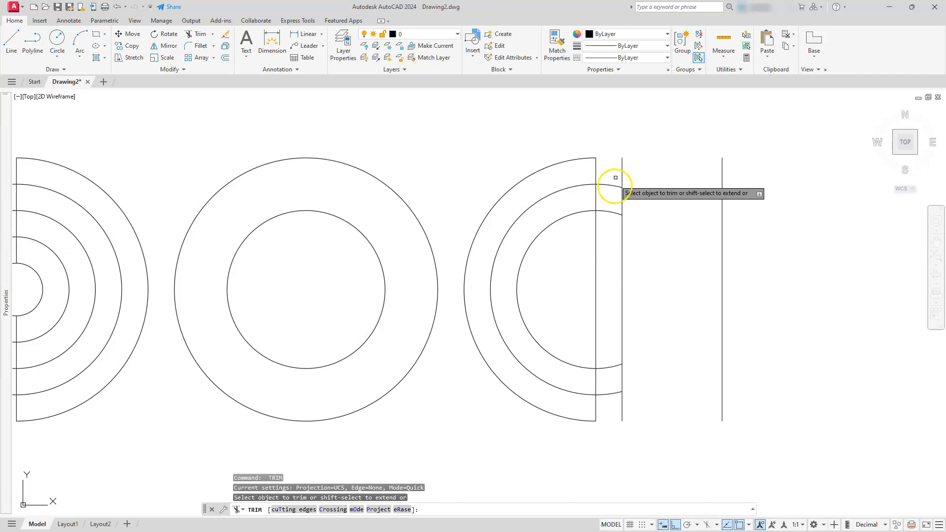
left_click(596, 244)
left_click(596, 196)
left_click(596, 377)
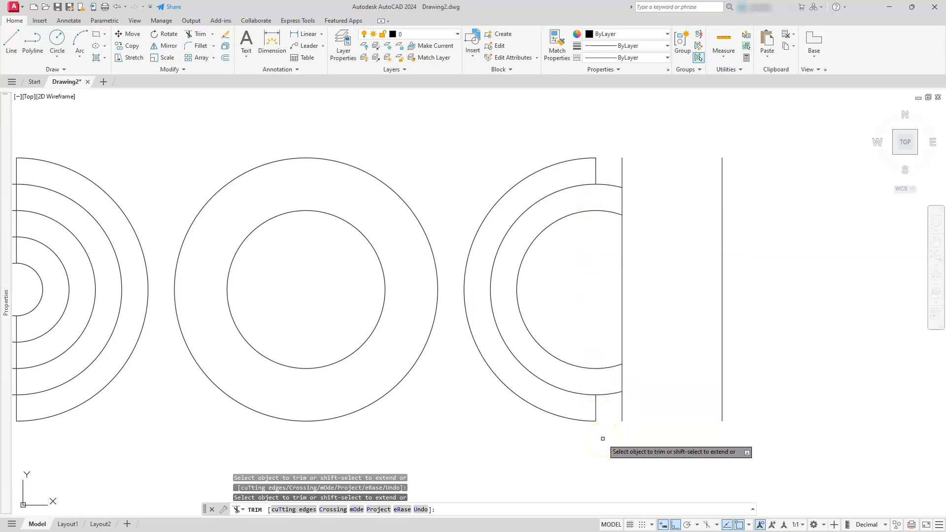
key("Escape")
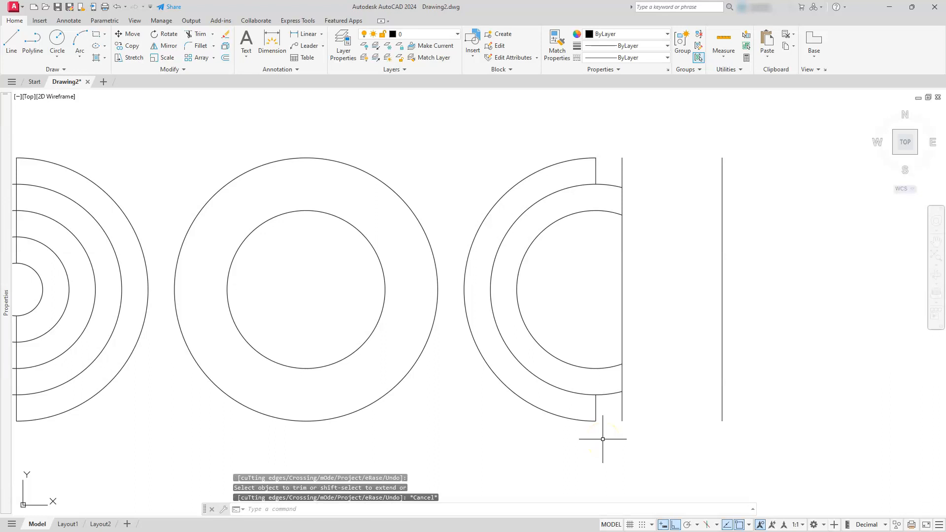
Draw a diagonal line from the lower right end of the third set's middle arc to the midpoint of the rightmost vertical line
type("L")
key("Return")
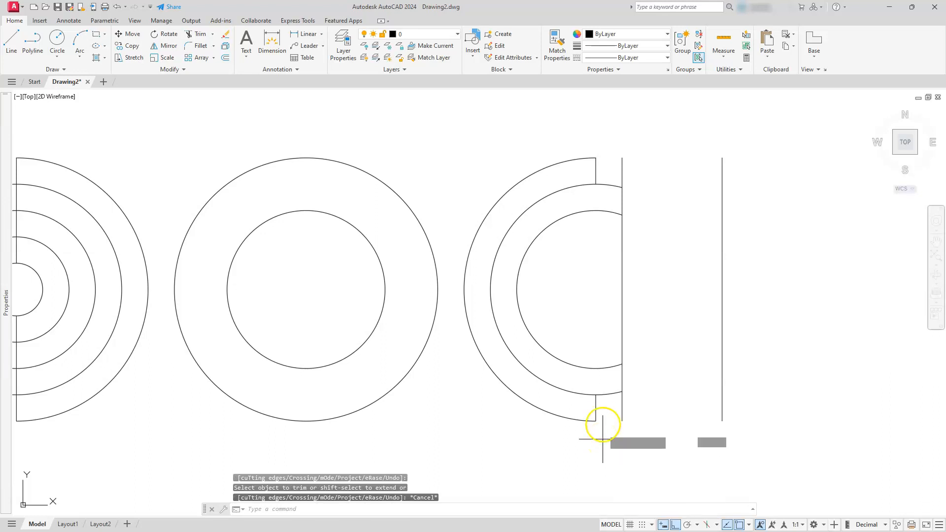
left_click(622, 391)
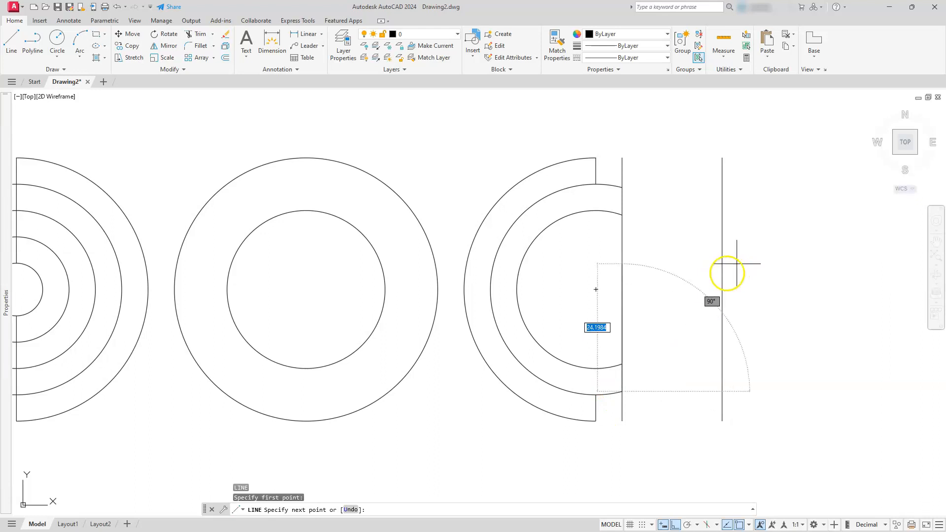
left_click(722, 289)
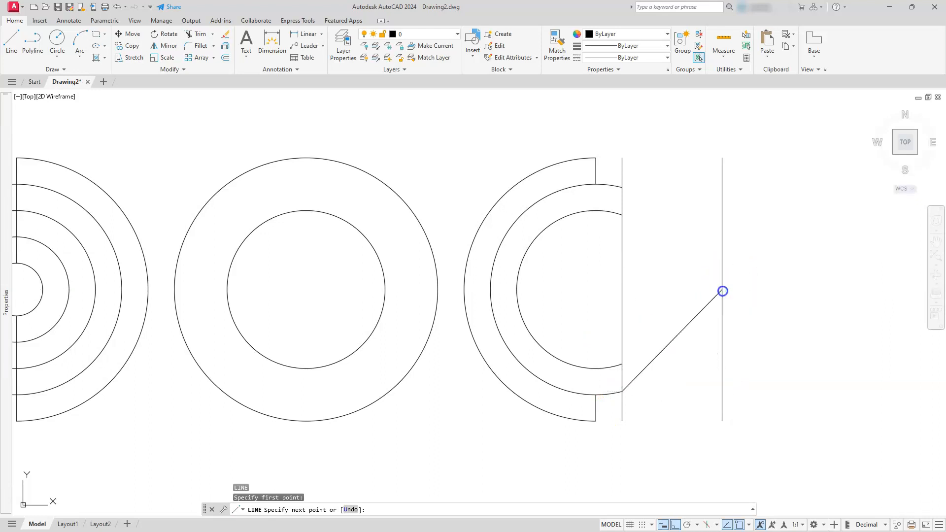
key("Escape")
key("Escape")
key("Escape")
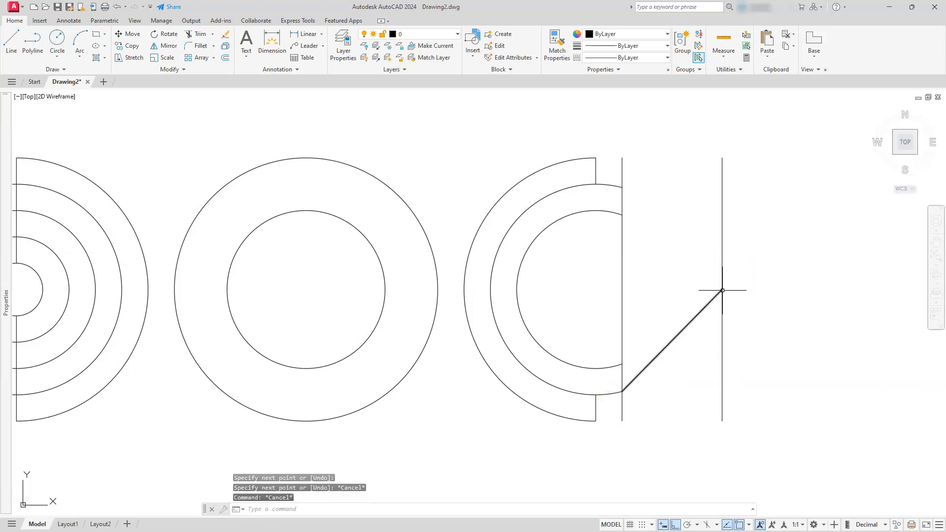
Copy the diagonal line from the lower end of the third set's middle arc to the lower end of its inner arc
middle_click_drag(594, 354, 646, 340)
scroll(646, 340, "up", 2)
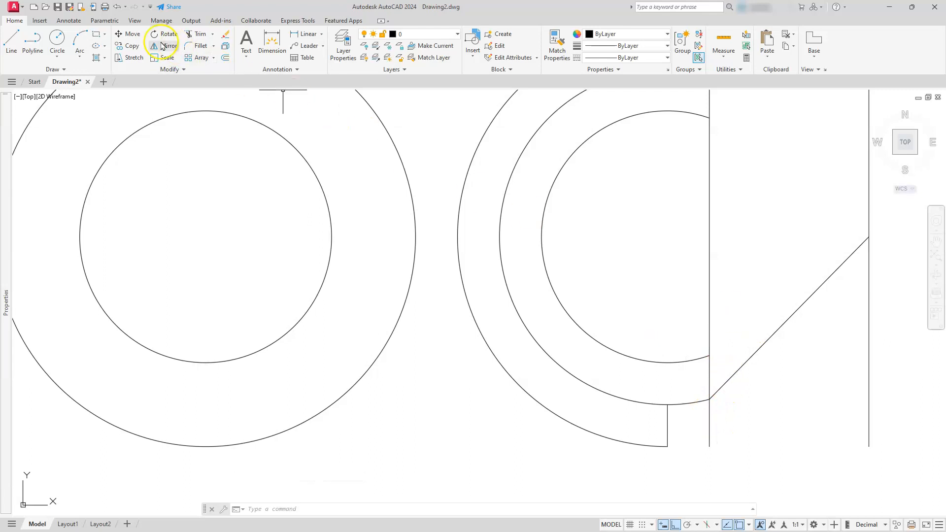
left_click(130, 45)
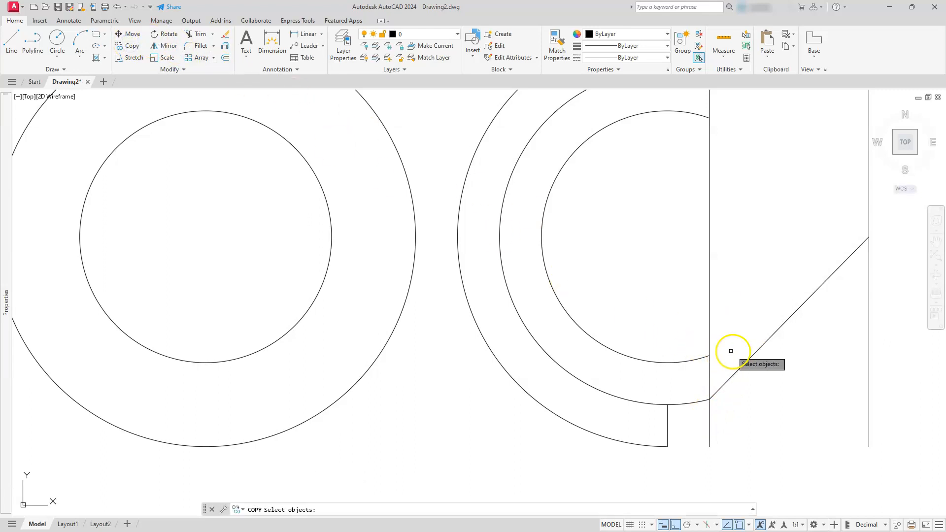
left_click(756, 351)
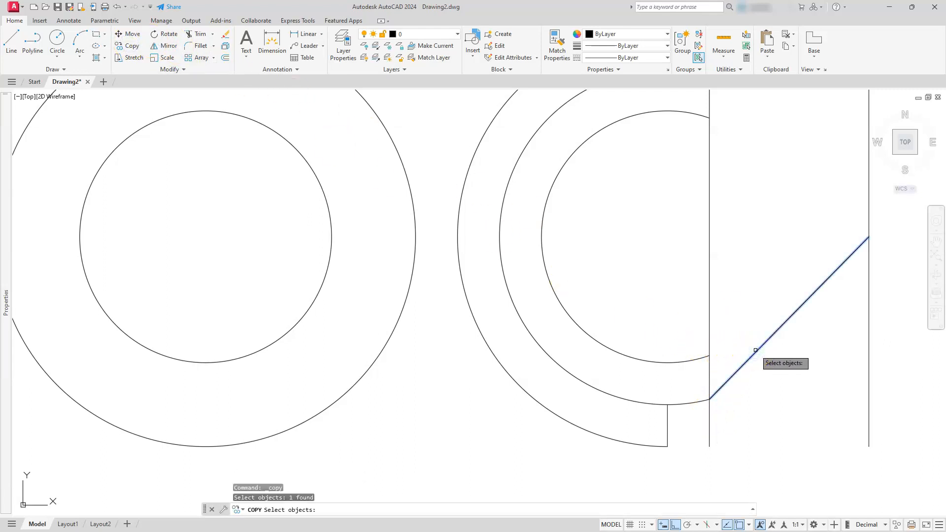
key("Return")
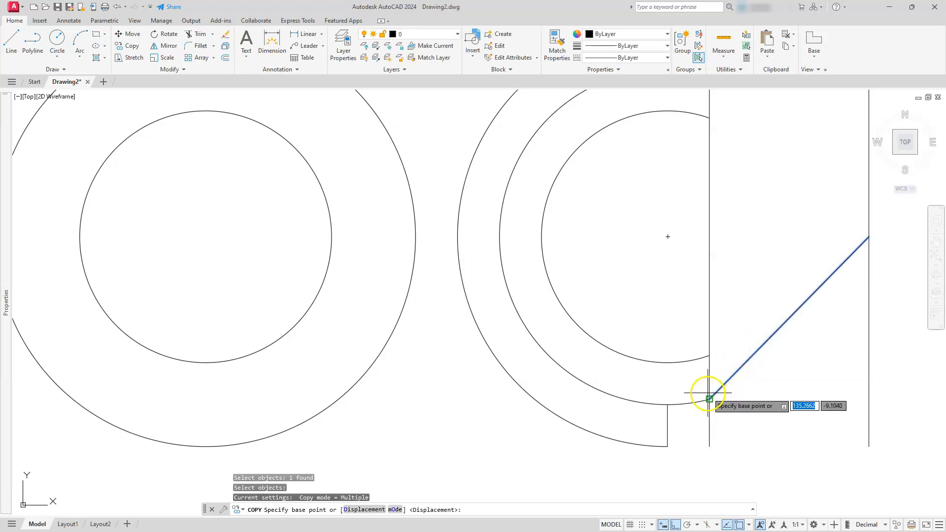
left_click(710, 399)
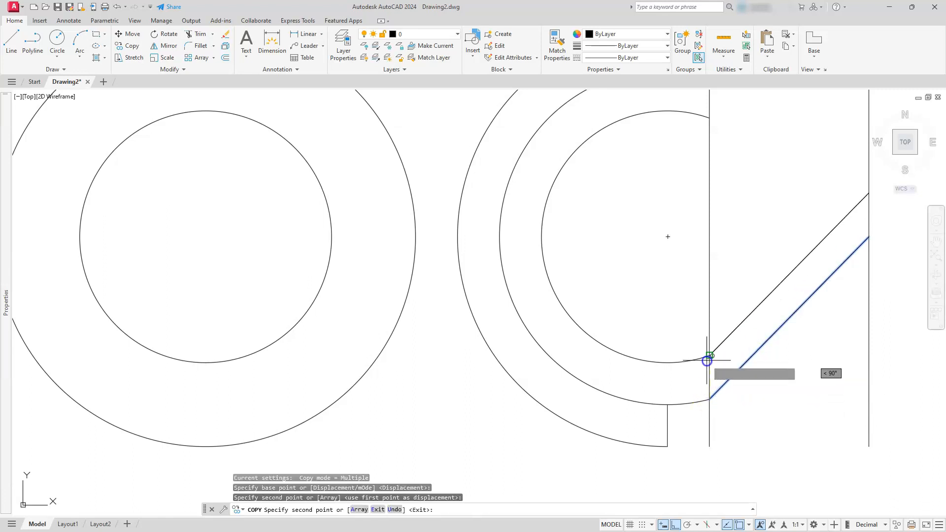
left_click(708, 356)
key("Escape")
key("Escape")
key("Escape")
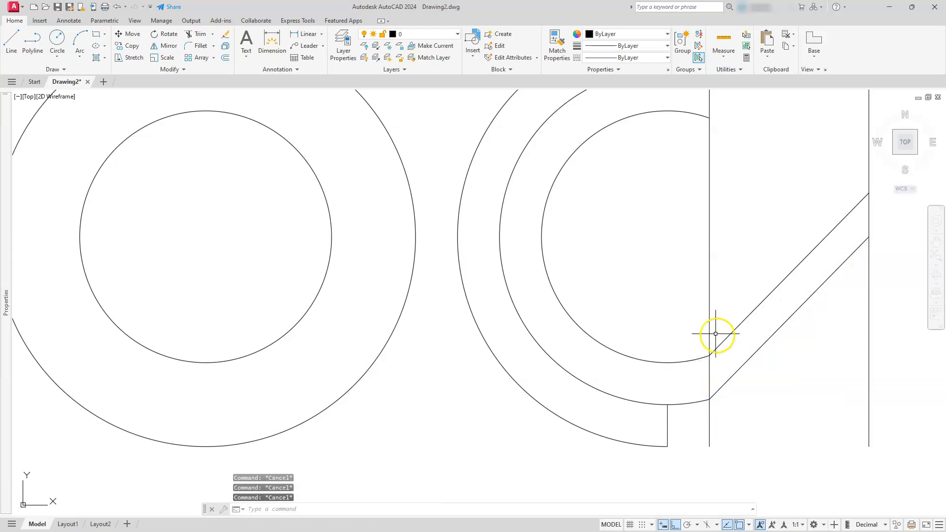
mouse_move(513, 391)
middle_mouse_down()
mouse_move(519, 440)
mouse_move(731, 384)
middle_mouse_up()
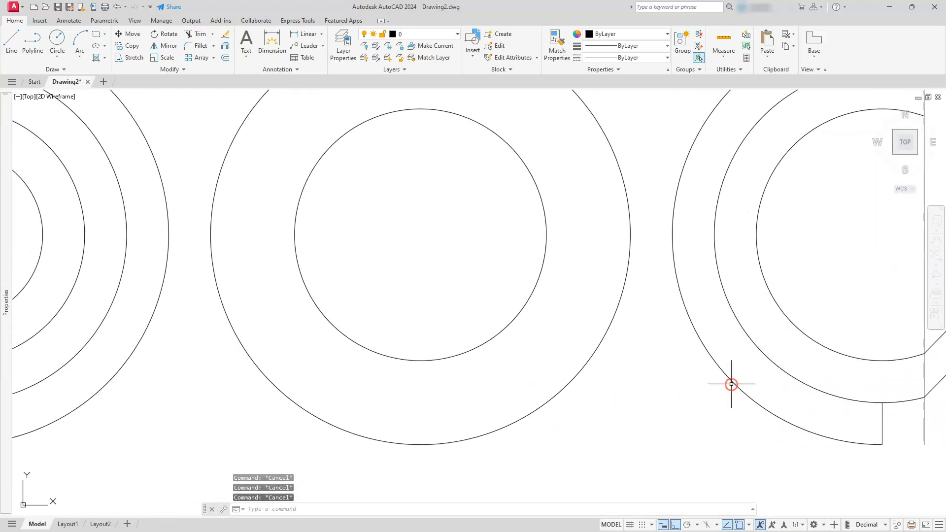
scroll(731, 384, "down", 2)
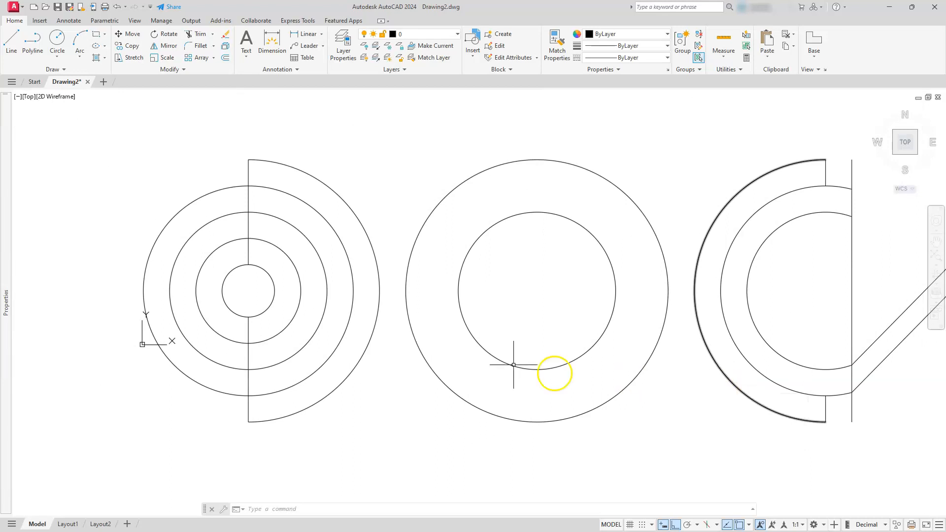
scroll(377, 345, "up", 2)
middle_click_drag(376, 347, 554, 403)
scroll(541, 328, "up", 2)
middle_click_drag(540, 328, 524, 329)
type("l")
key("Return")
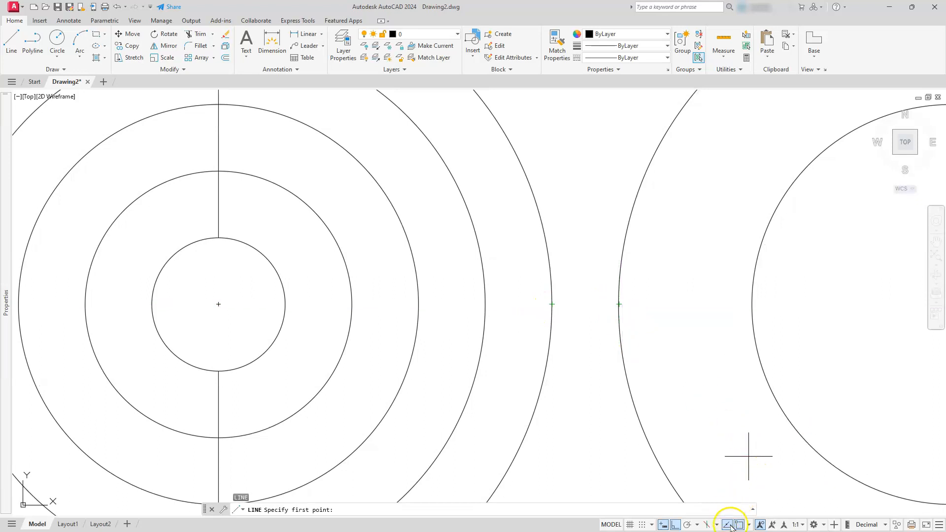
left_click(749, 525)
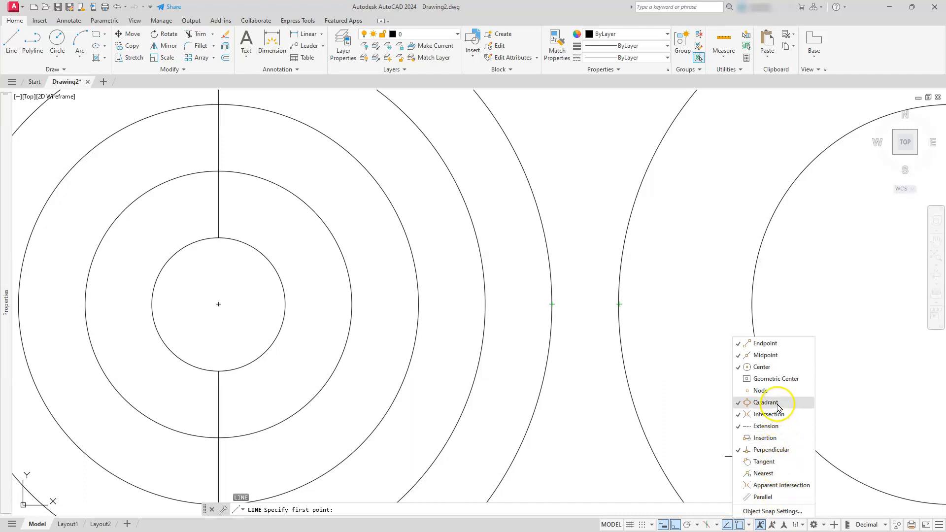
left_click(626, 438)
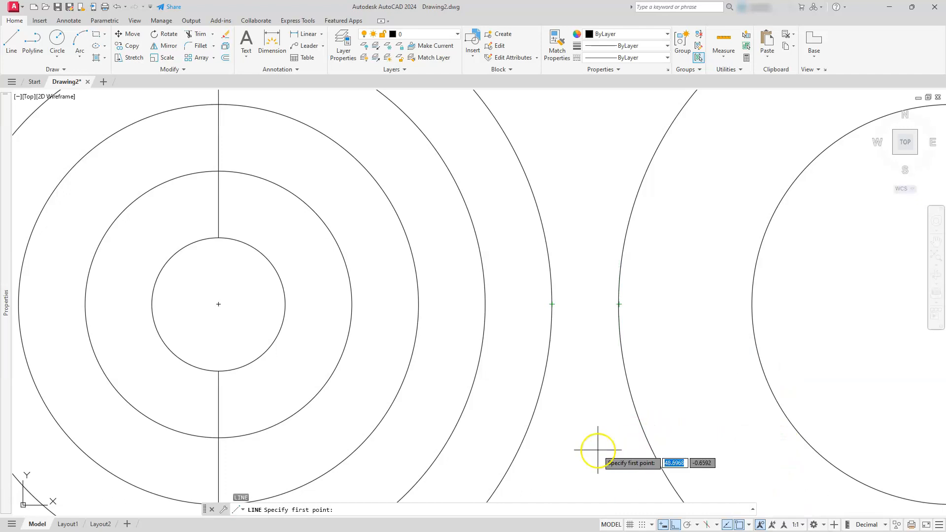
key("Escape")
key("Escape")
key("Escape")
key("Escape")
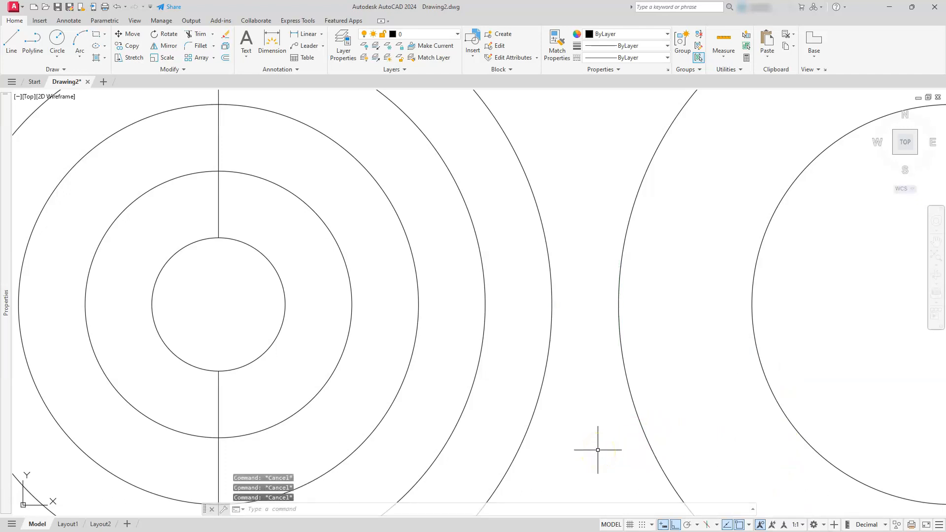
key("Escape")
key("Escape")
Draw a horizontal line from the first set's outer right quadrant to the second set's outer left quadrant, using Quadrant snap overrides
type("l")
key("Return")
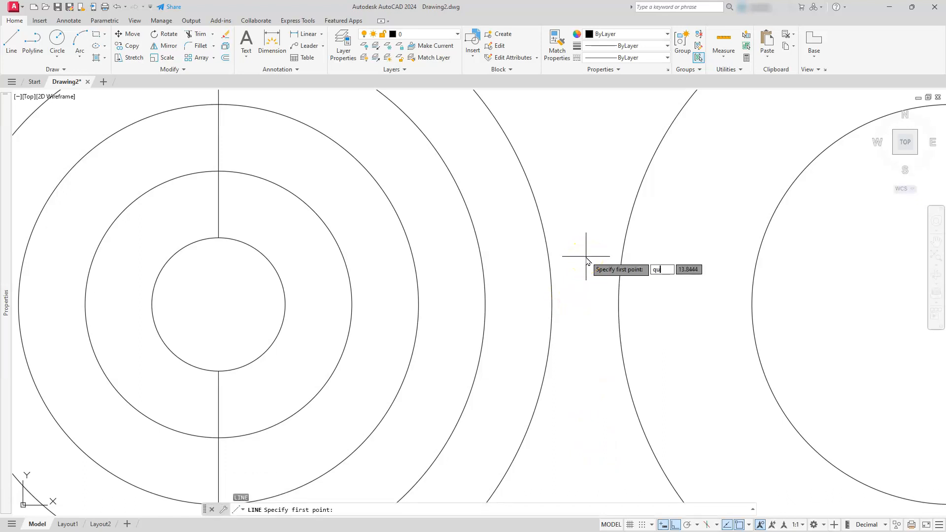
type("qua")
key("Return")
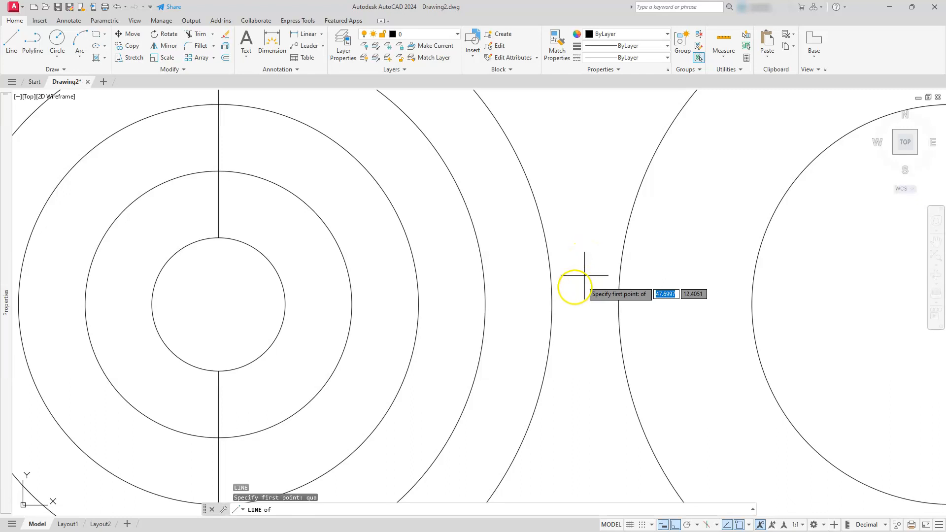
left_click(553, 303)
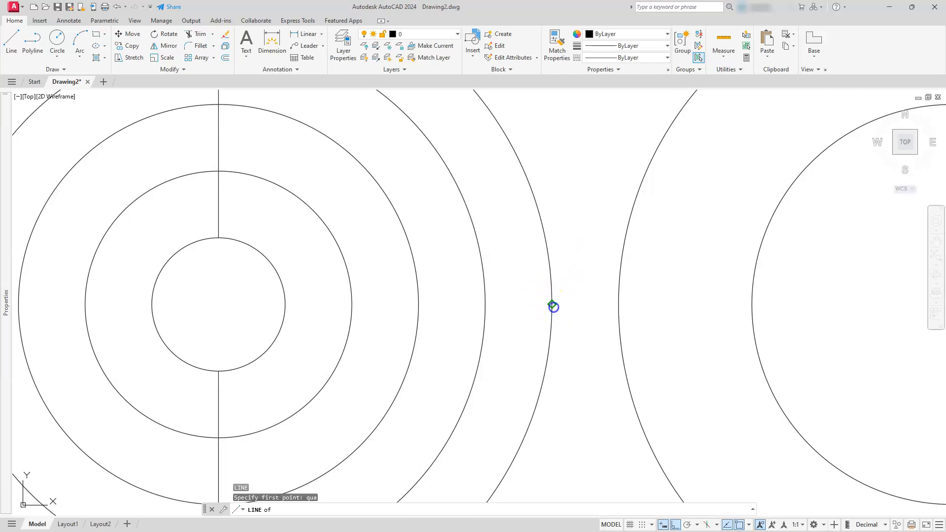
type("qua")
key("Return")
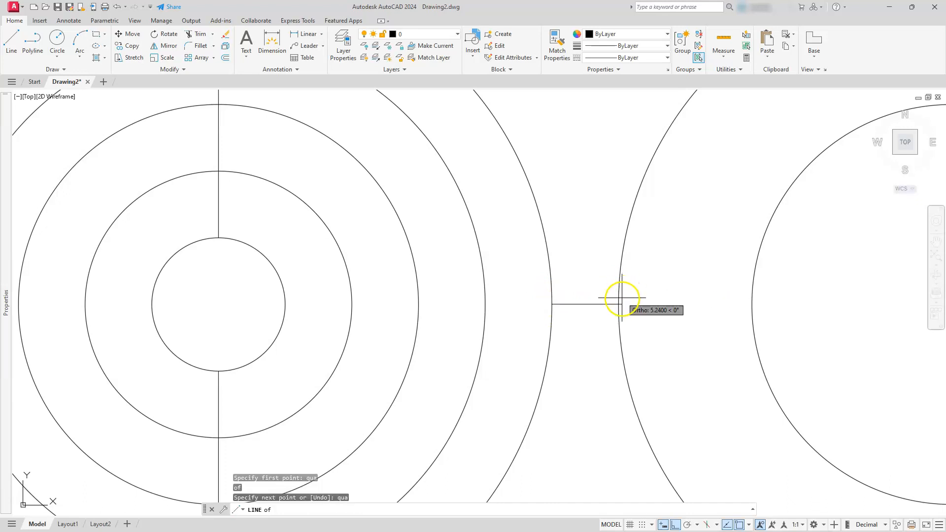
left_click(619, 303)
key("Escape")
key("Escape")
Draw a vertical line 15 units downward from the midpoint of the horizontal line connecting the first and second sets
scroll(617, 311, "down", 4)
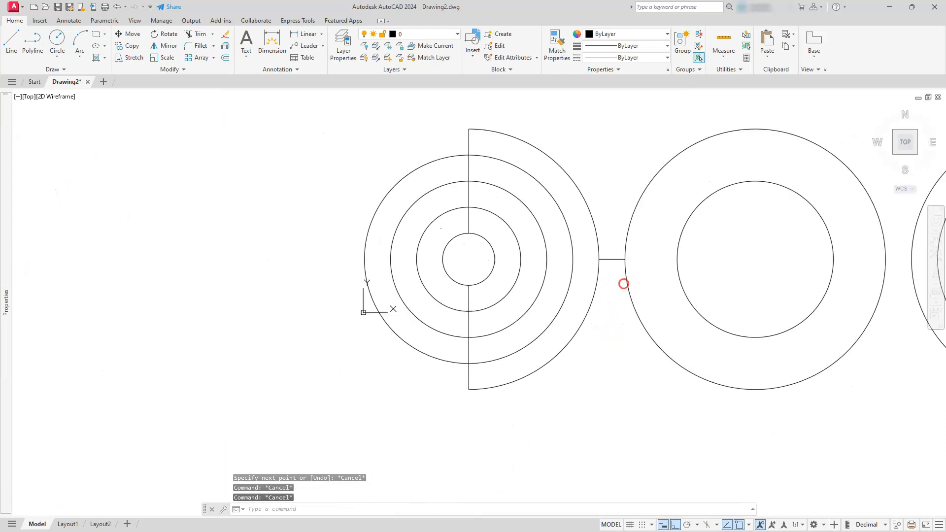
scroll(623, 283, "up", 2)
type("L")
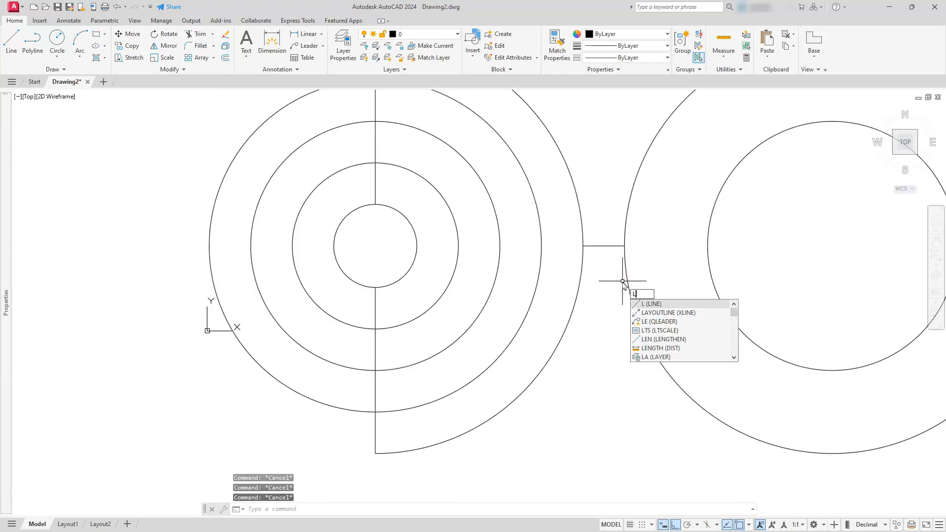
key("Return")
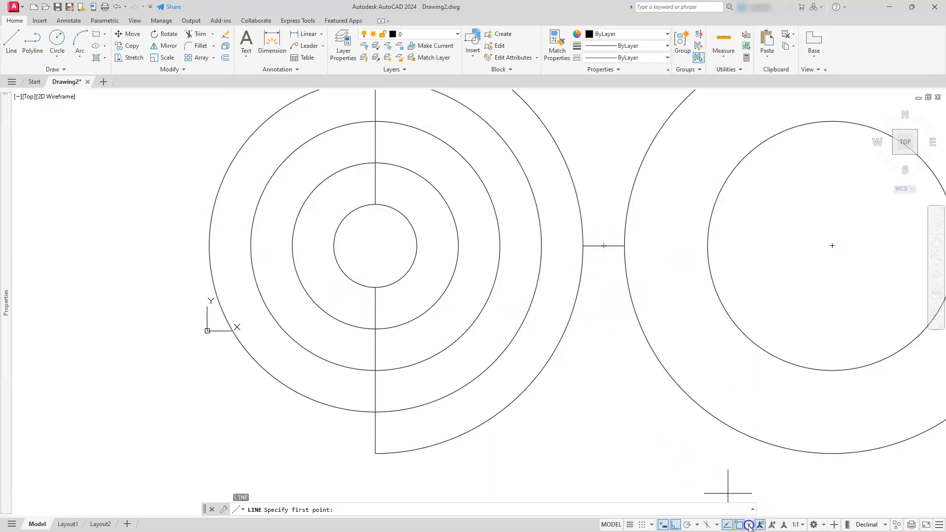
left_click(750, 526)
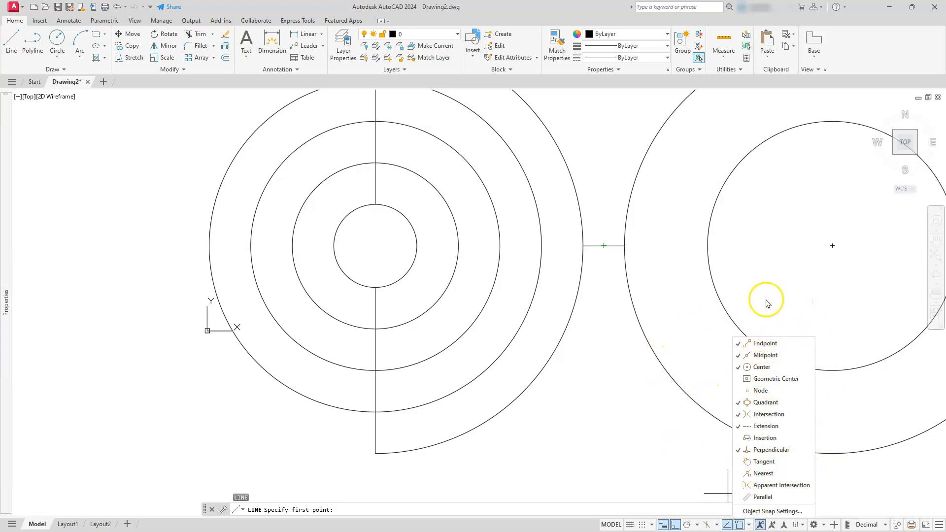
left_click(619, 404)
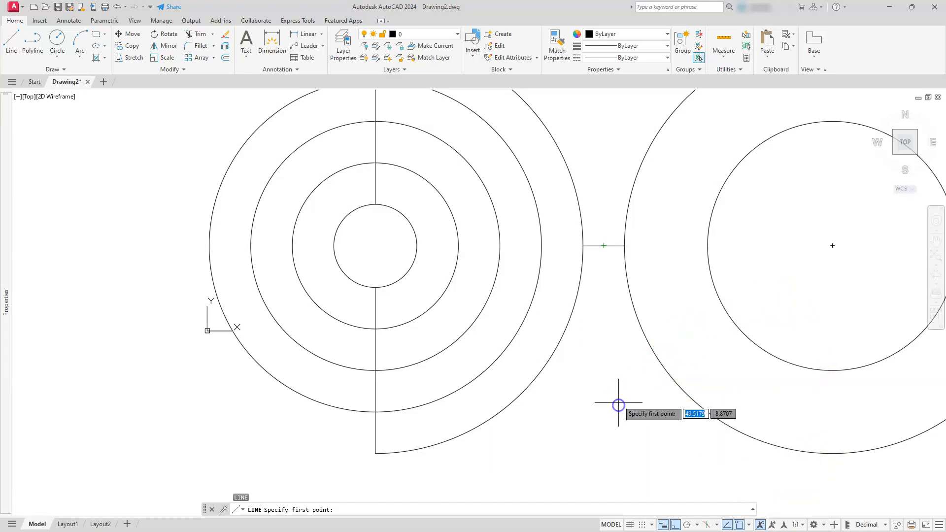
left_click(604, 245)
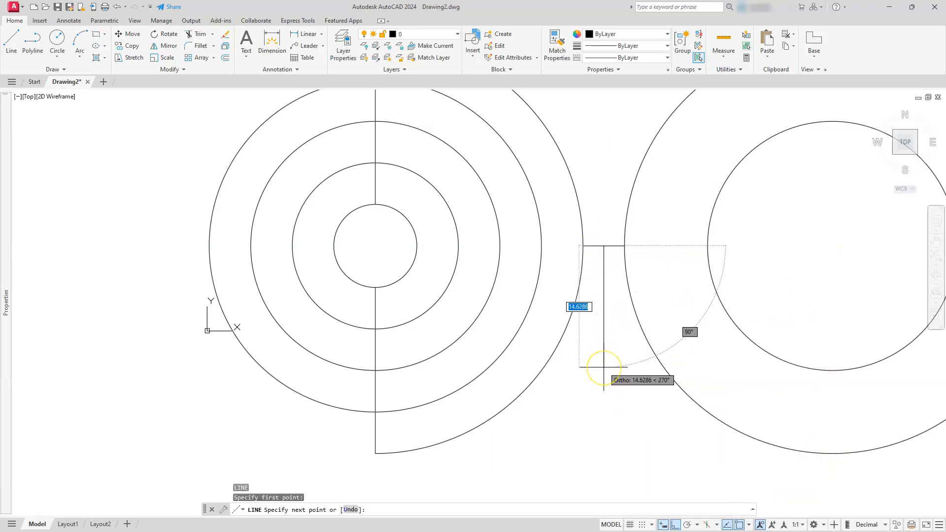
type("15")
key("Return")
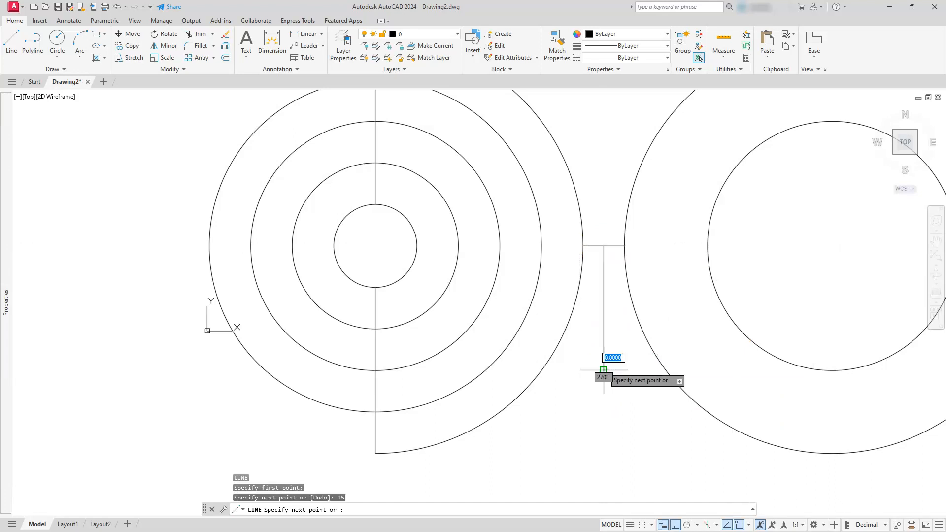
key("Escape")
key("Escape")
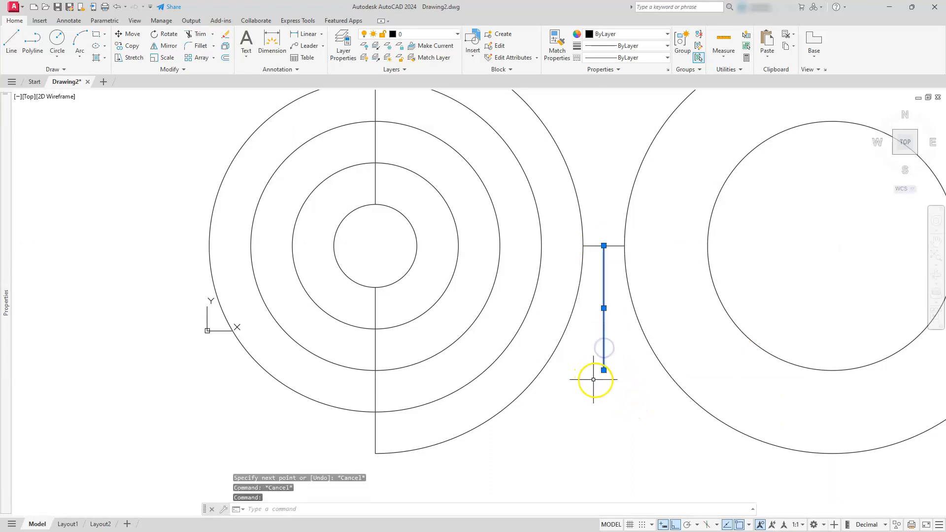
Create two rotated copies of the 15-unit vertical line about its lower endpoint, at 45 and -45 degrees
left_click(604, 370)
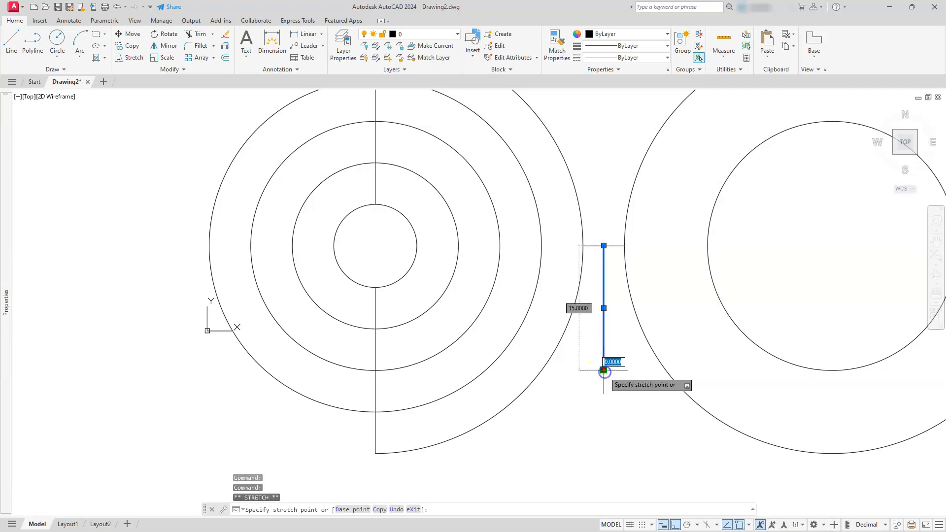
key("space")
key("space")
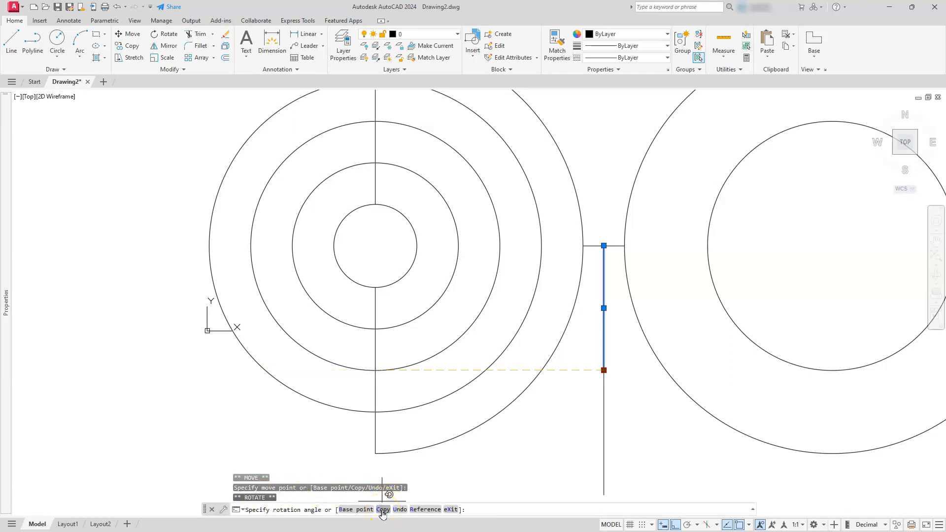
left_click(382, 510)
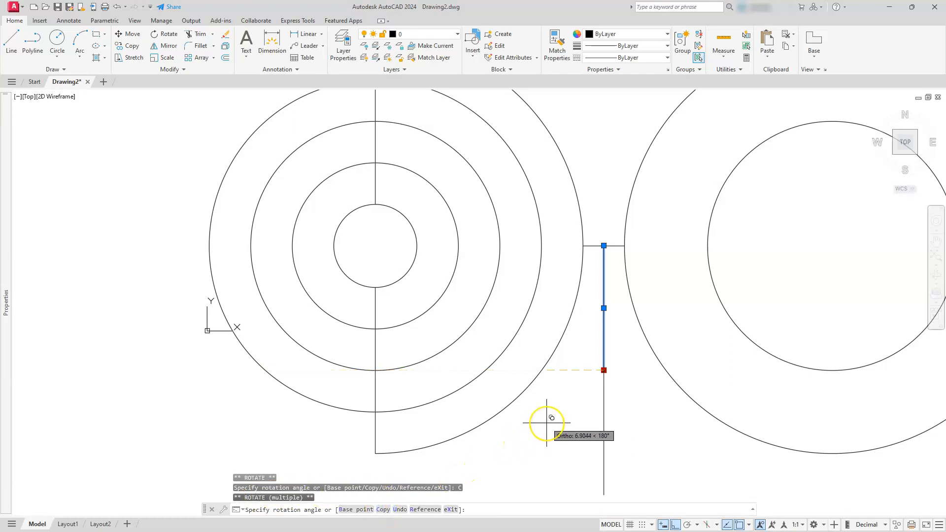
key("Return")
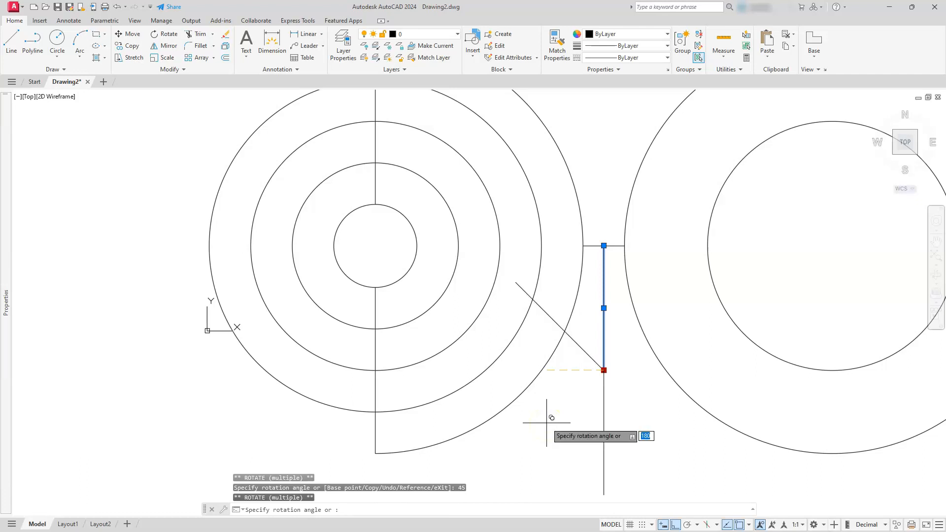
type("-45")
key("Return")
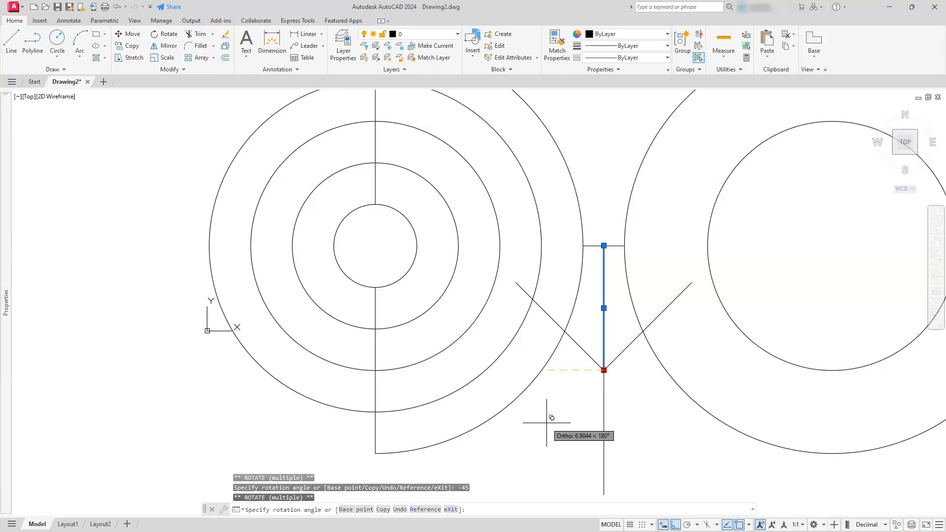
key("Escape")
key("Escape")
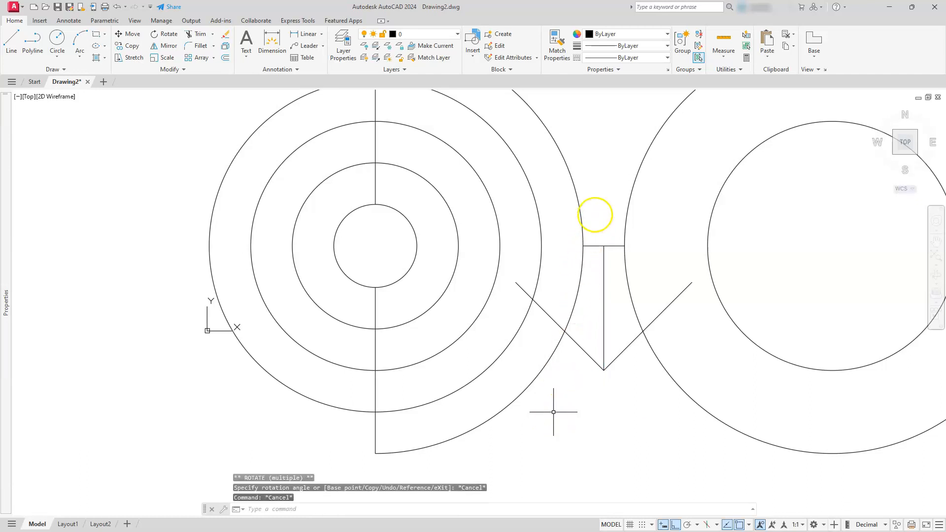
Delete the horizontal connecting line and the vertical line between the first and second sets
left_click(608, 229)
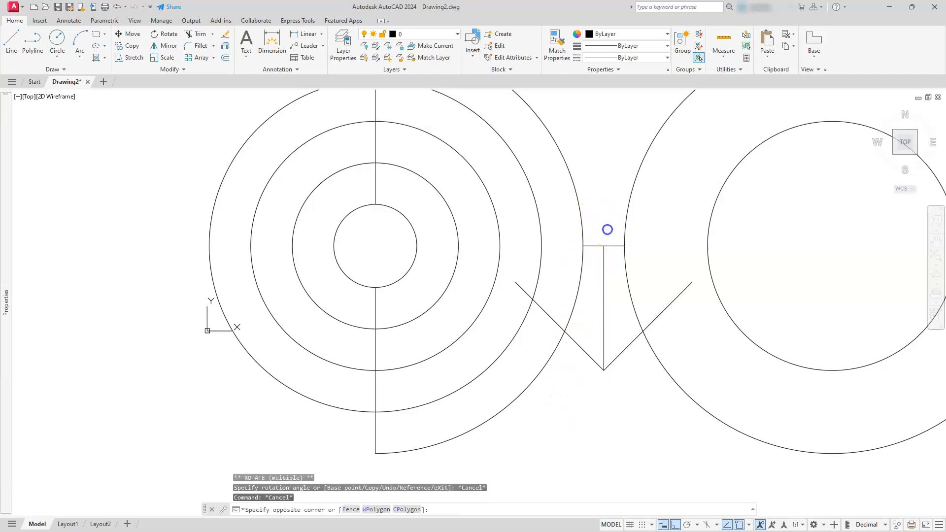
left_click(594, 295)
key("Delete")
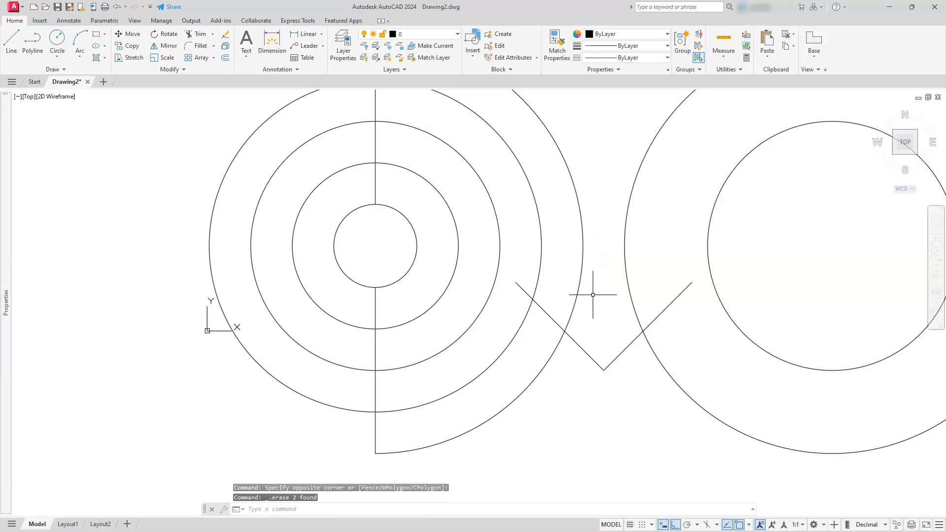
key("Escape")
key("Escape")
key("Escape")
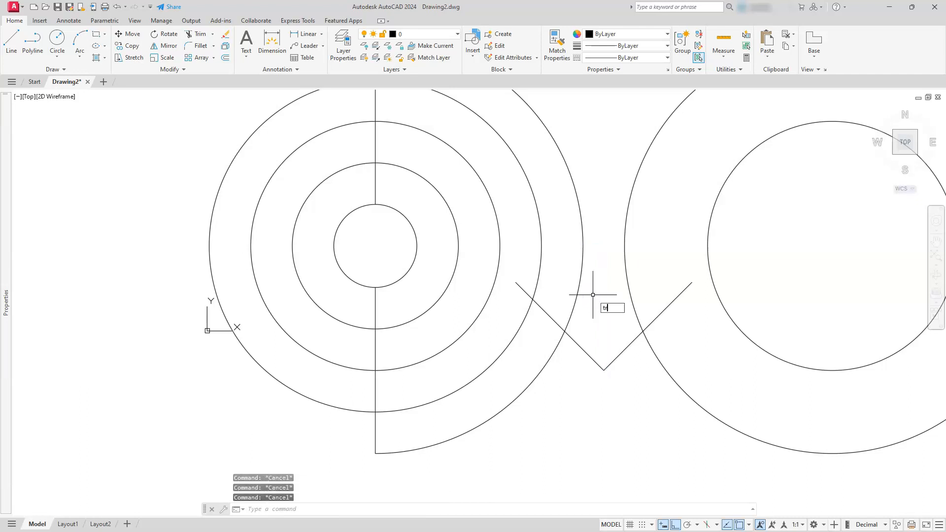
Trim the two 45-degree lines where they extend inside the first set's outer arc and the second set's outer circle
key("Return")
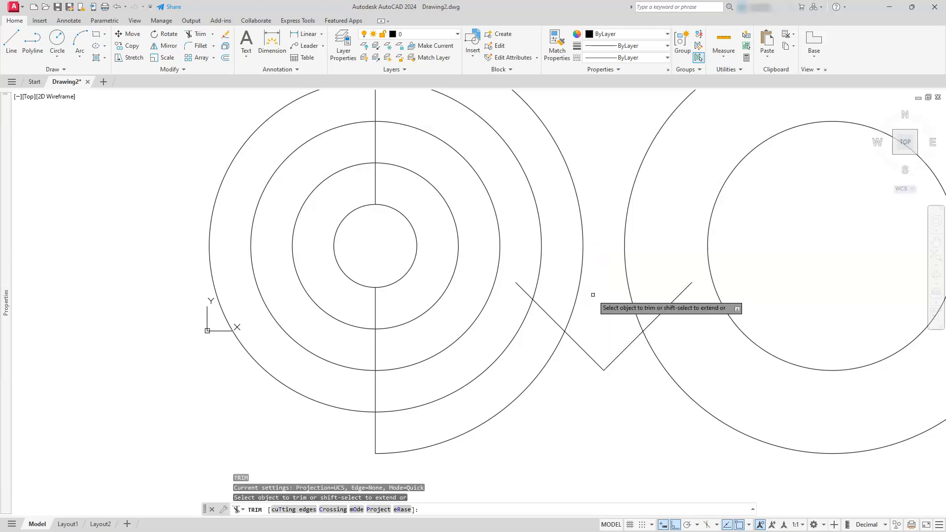
left_click(684, 297)
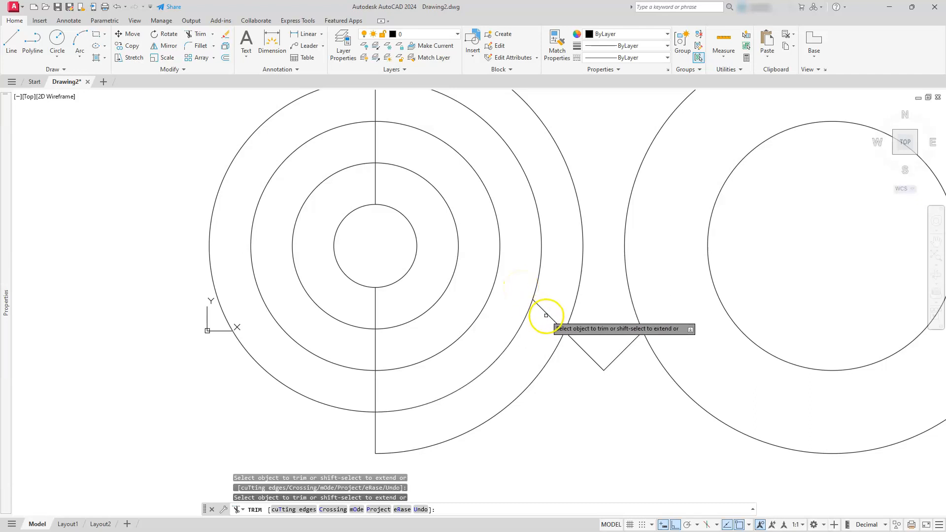
scroll(552, 316, "down", 3)
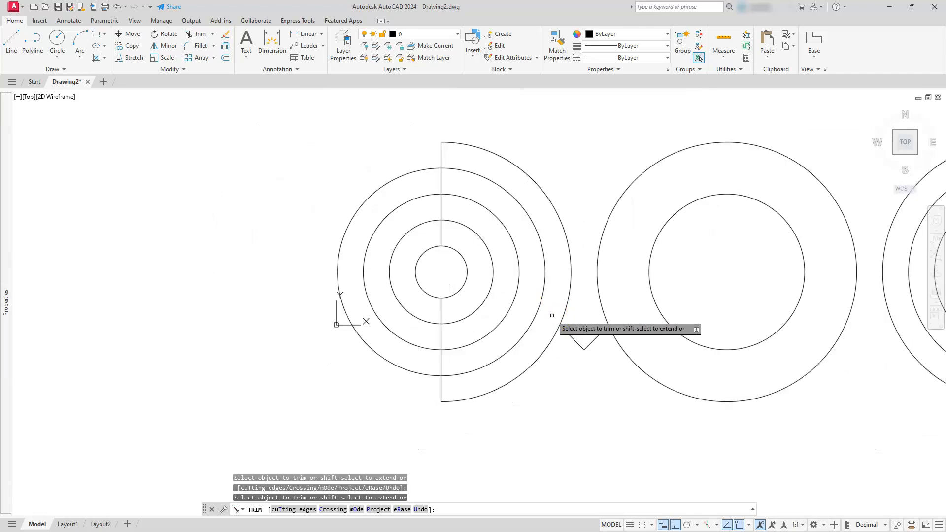
key("Escape")
key("Escape")
Mirror the V-shaped pair of lines about the vertical axis through the second set's centre, keeping the originals
middle_click_drag(630, 338, 444, 320)
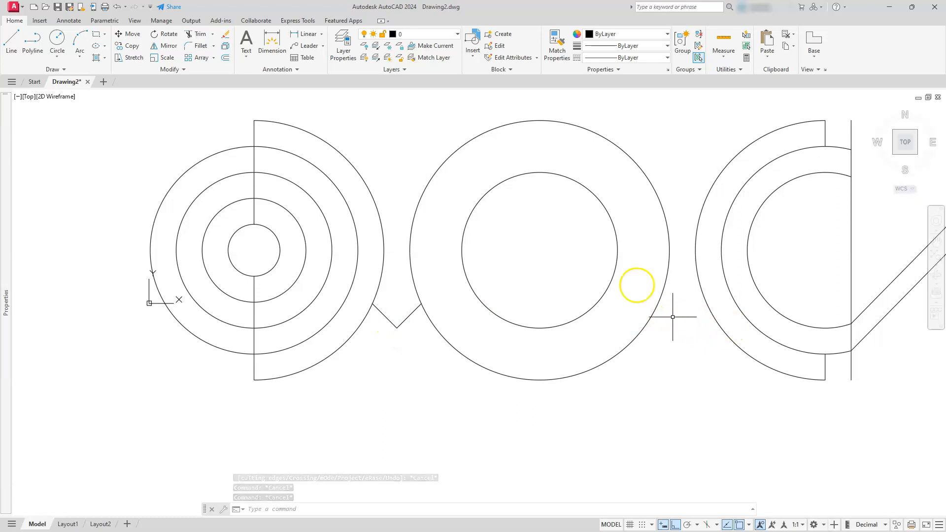
left_click(166, 47)
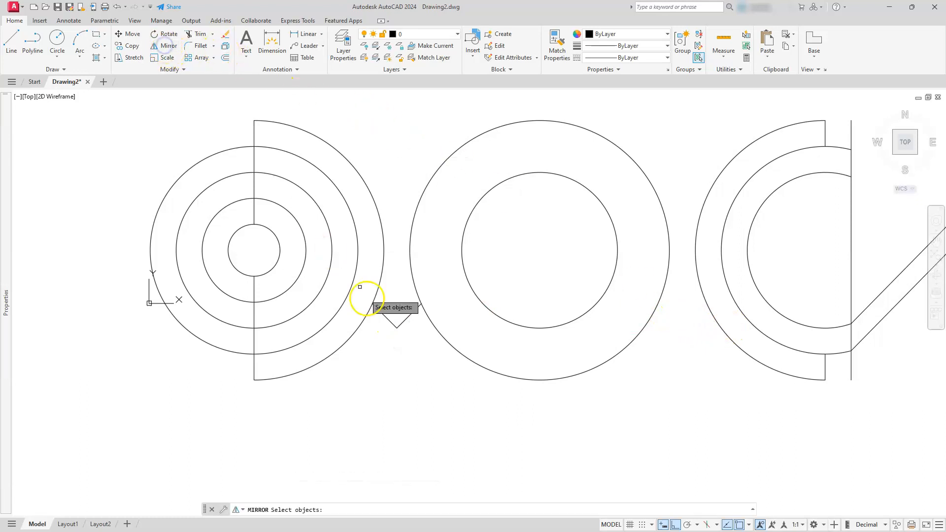
left_click(400, 316)
left_click(394, 343)
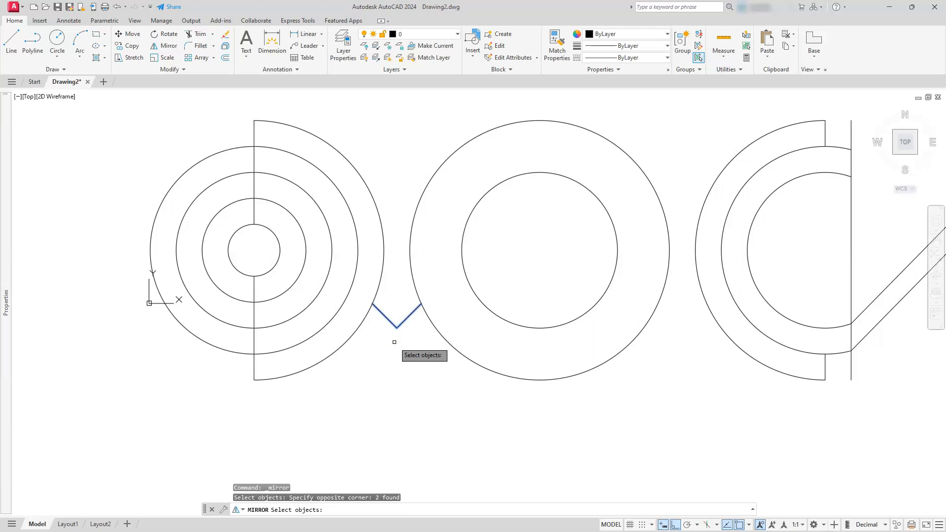
key("Return")
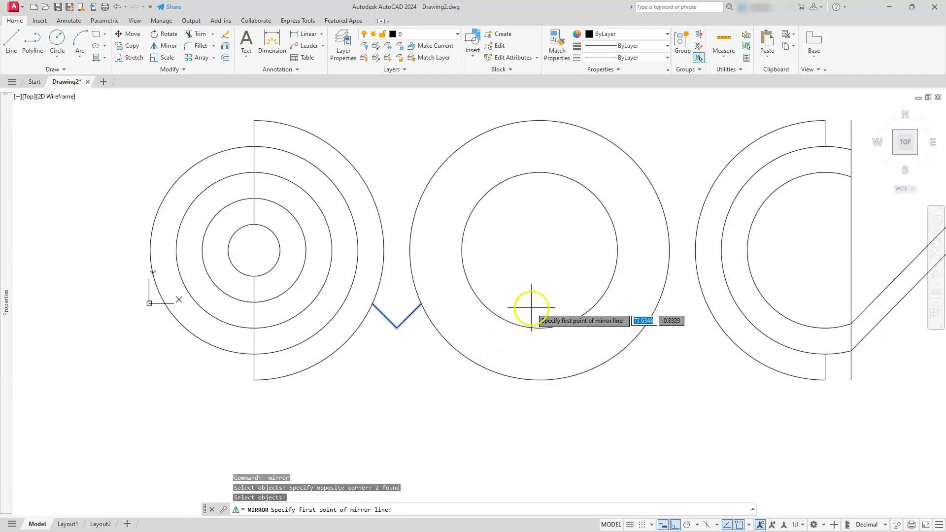
left_click(540, 251)
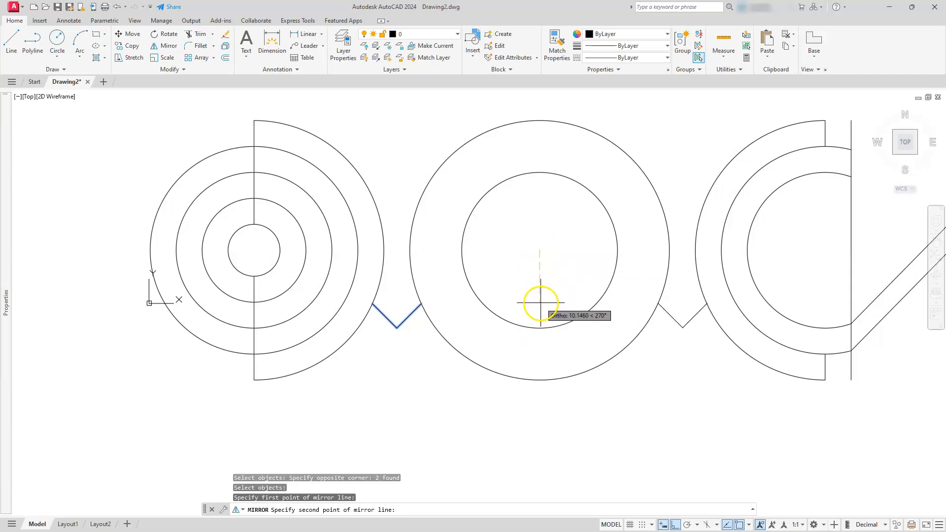
left_click(540, 302)
key("Return")
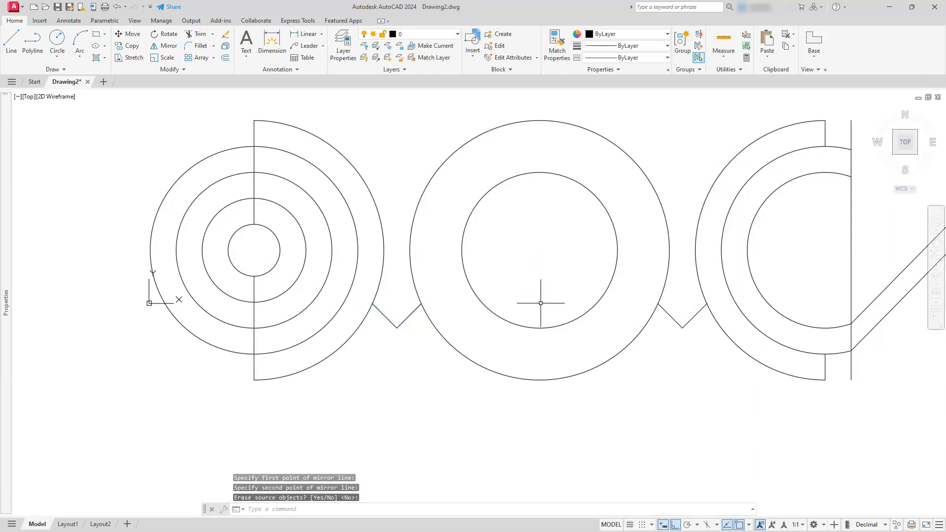
Mirror both V-shaped line pairs and the third set's two diagonal lines about the second set's horizontal centre axis, keeping the originals
scroll(541, 302, "down", 2)
mouse_move(545, 308)
middle_mouse_down()
mouse_move(469, 376)
mouse_move(426, 348)
middle_mouse_up()
scroll(467, 372, "up", 2)
left_click(170, 50)
left_click(280, 354)
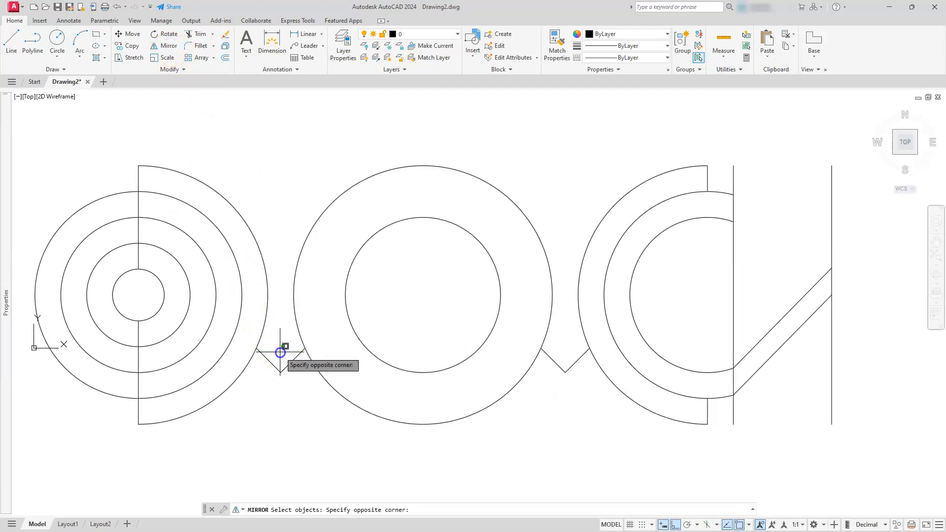
left_click(269, 383)
left_click(287, 364)
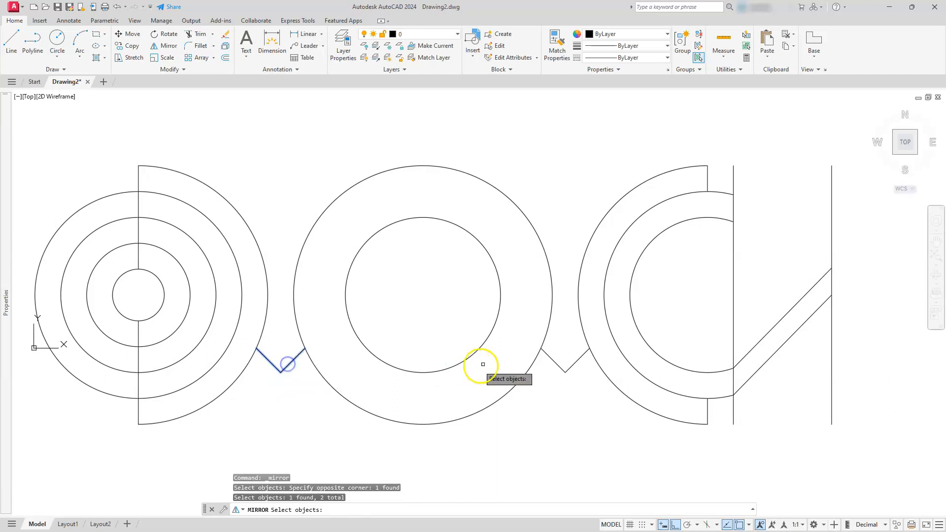
left_click(569, 366)
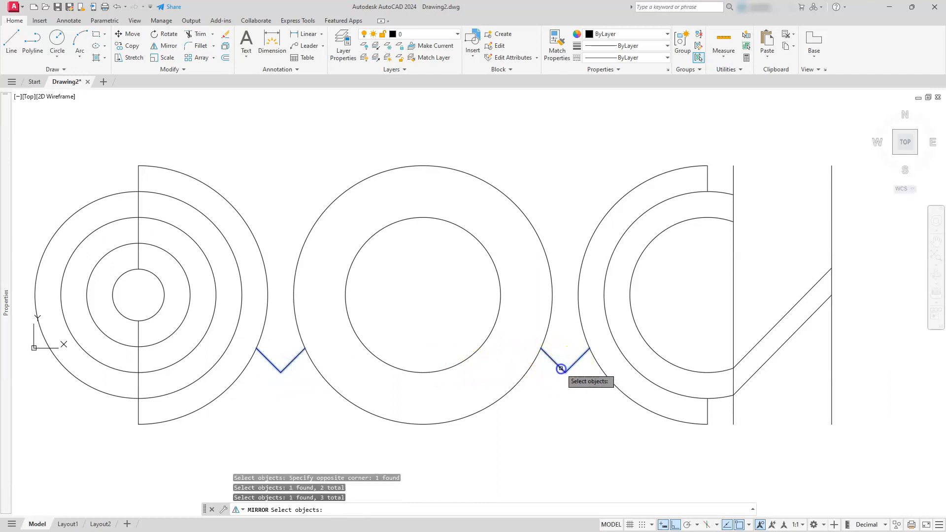
left_click(562, 369)
left_click(764, 308)
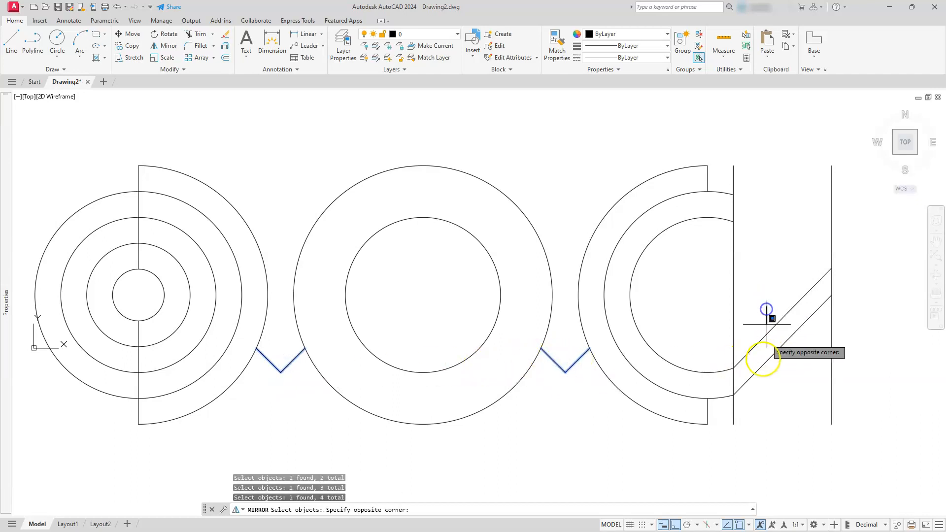
left_click(762, 369)
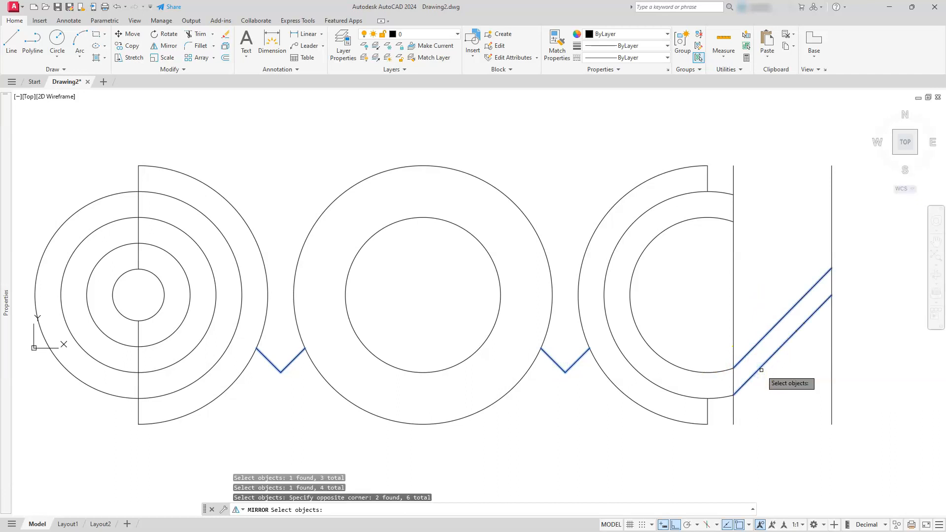
key("Return")
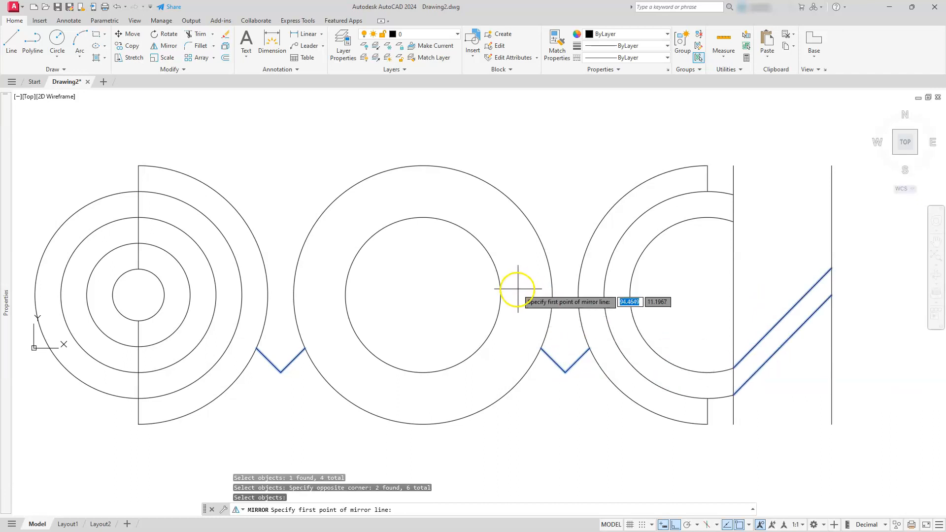
left_click(500, 294)
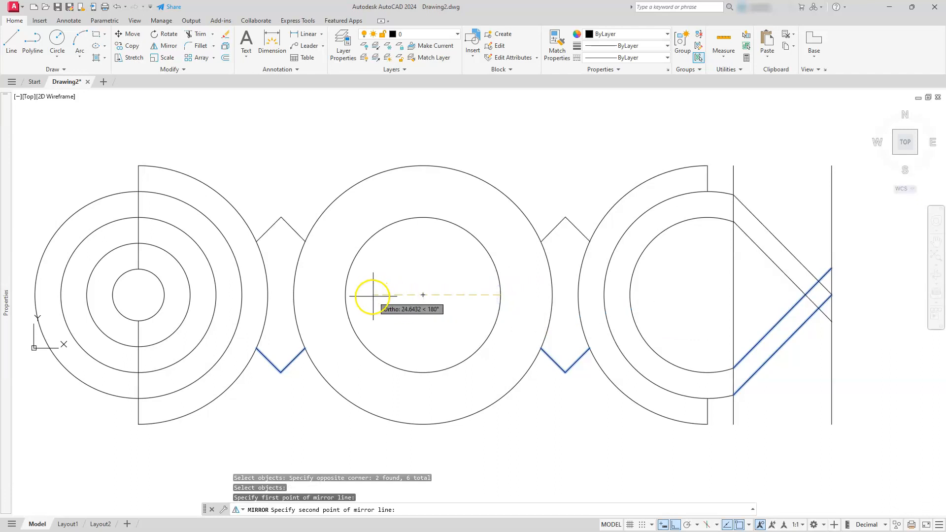
left_click(346, 294)
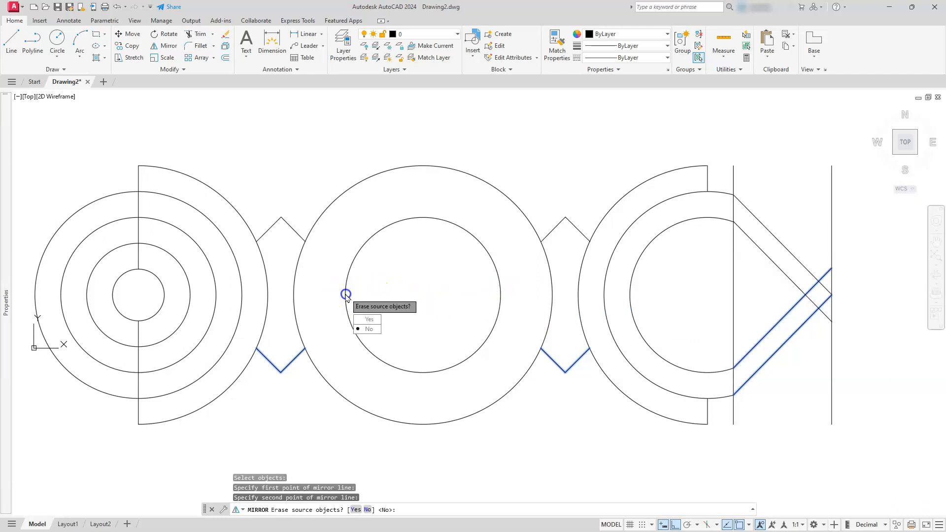
key("Return")
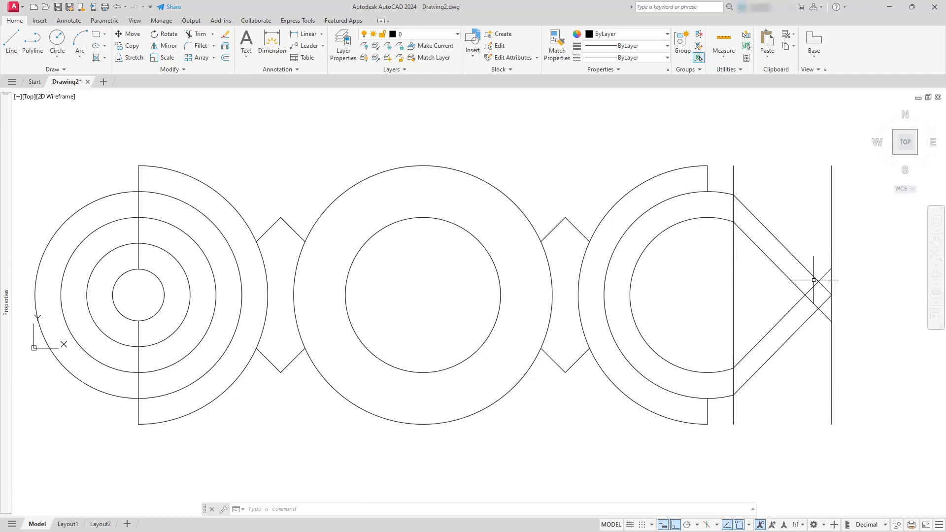
Join the two inner diagonal lines of the third set into a sharp corner using Fillet with radius 0
left_click(200, 46)
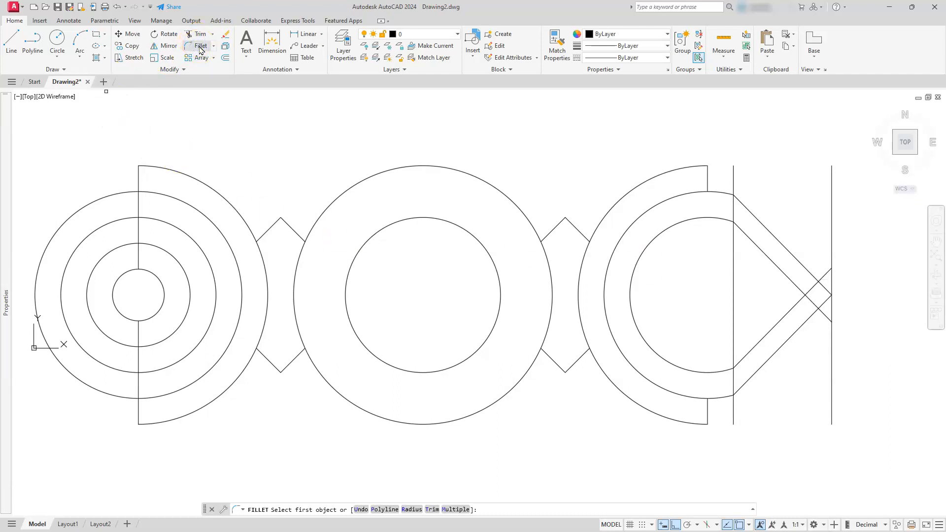
left_click(412, 510)
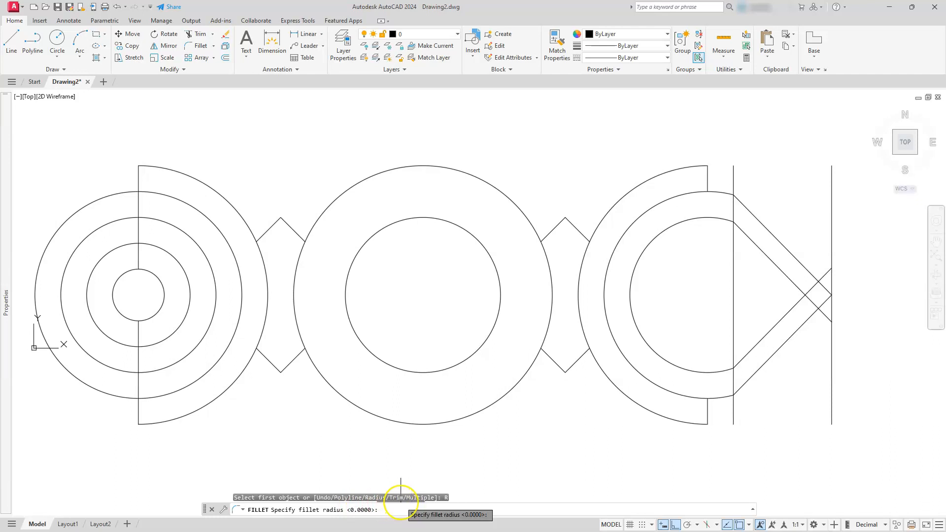
key("Return")
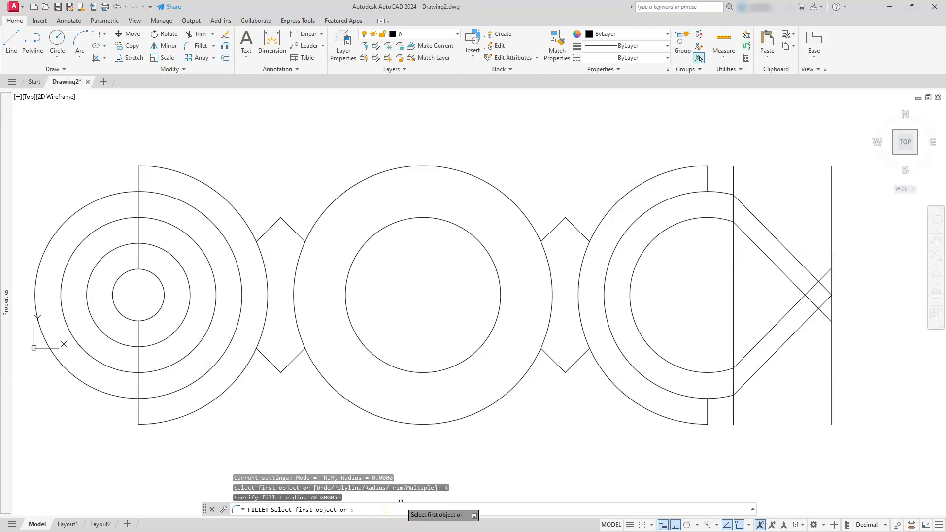
left_click(786, 315)
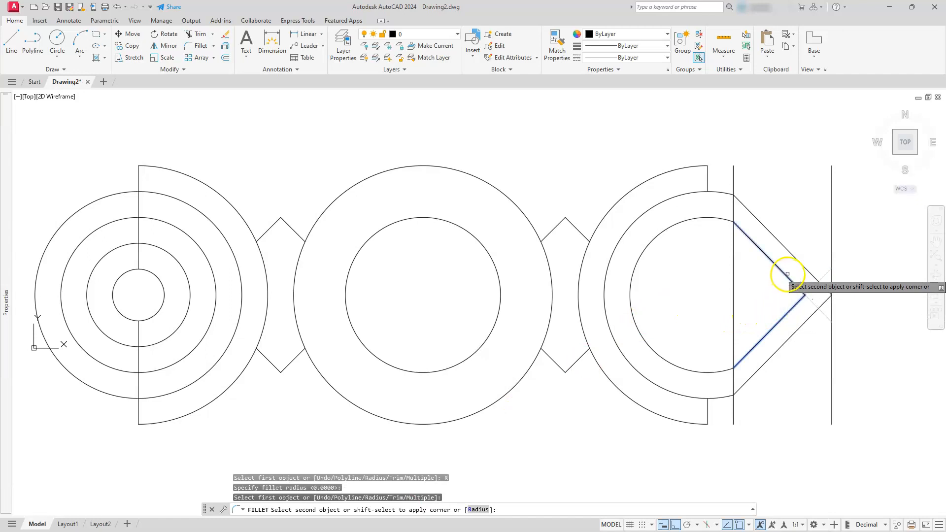
left_click(784, 273)
key("Escape")
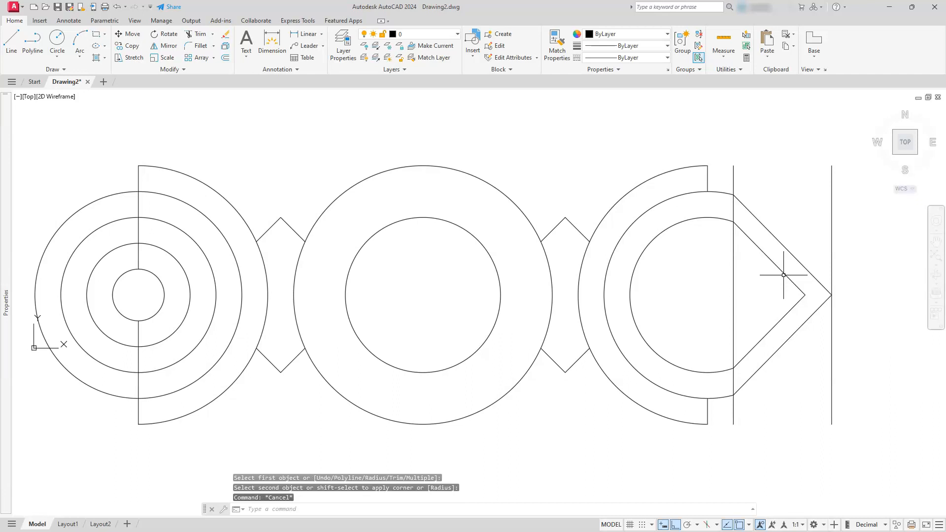
Trim the third set's vertical line at the arc ends, keeping only its short segments between the inner and outer outlines
type("tr")
key("Return")
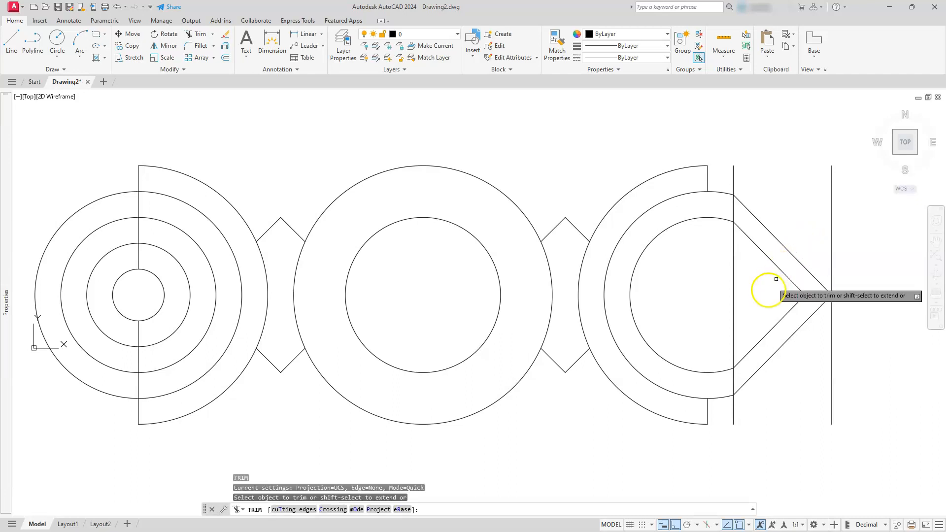
left_click(735, 283)
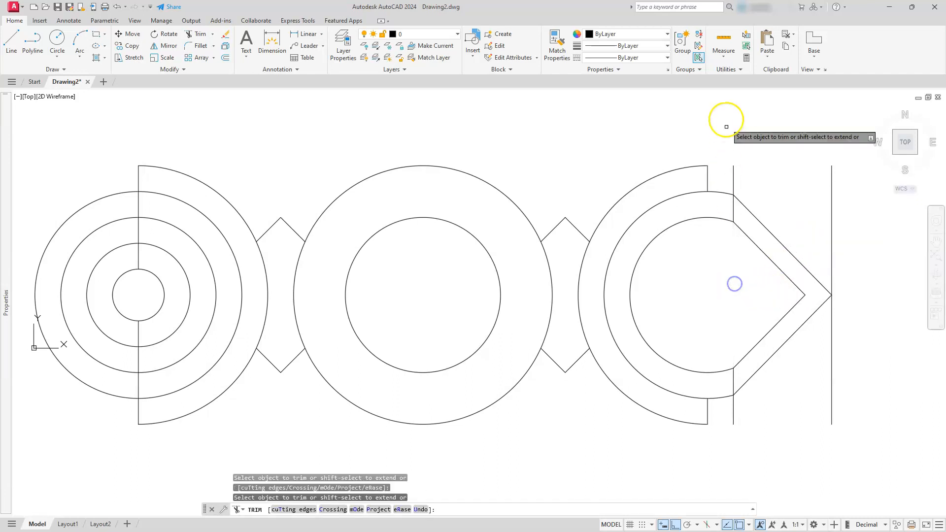
left_click(733, 171)
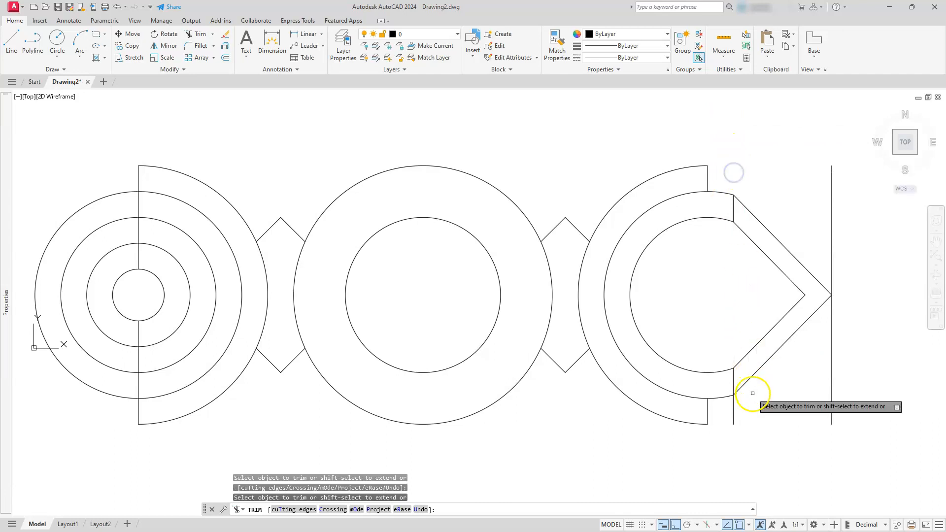
left_click(734, 409)
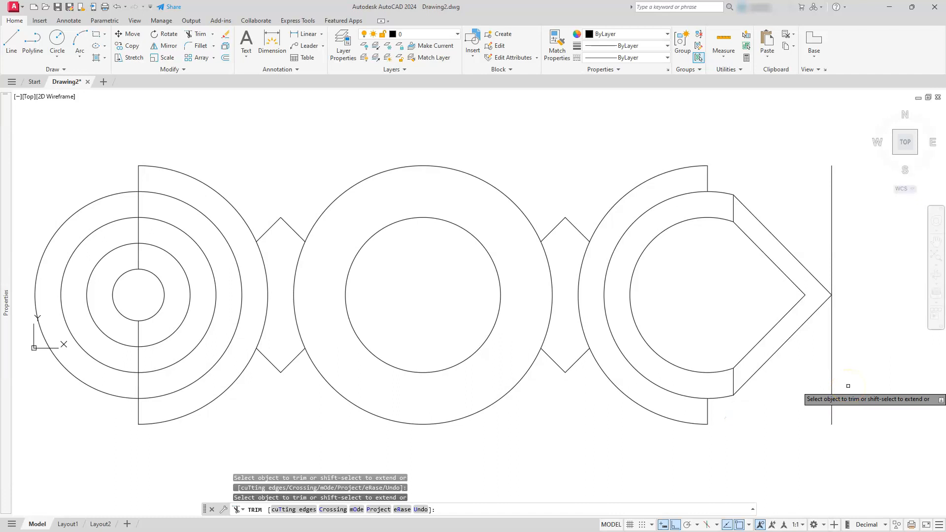
Remove both halves of the outermost vertical line at the third set's pointed tip with Trim
left_click(833, 342)
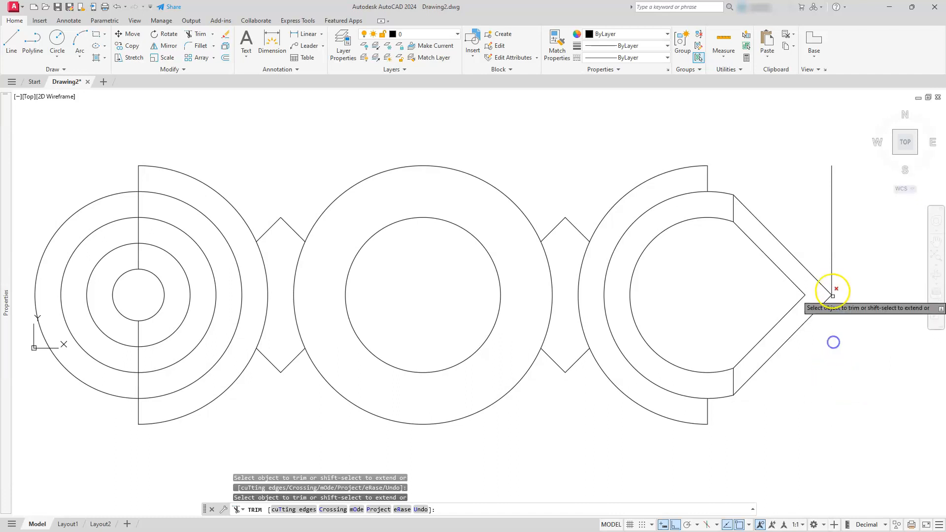
left_click(832, 281)
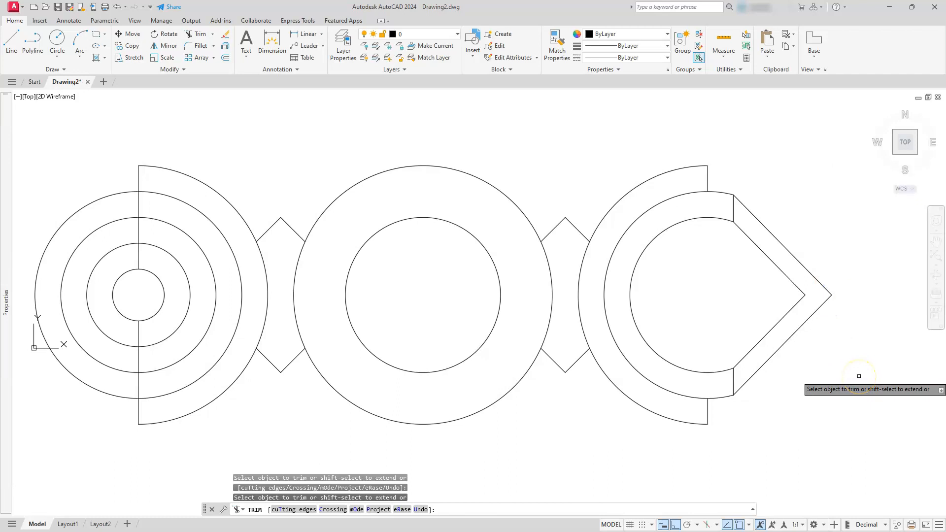
key("Escape")
key("Escape")
key("Escape")
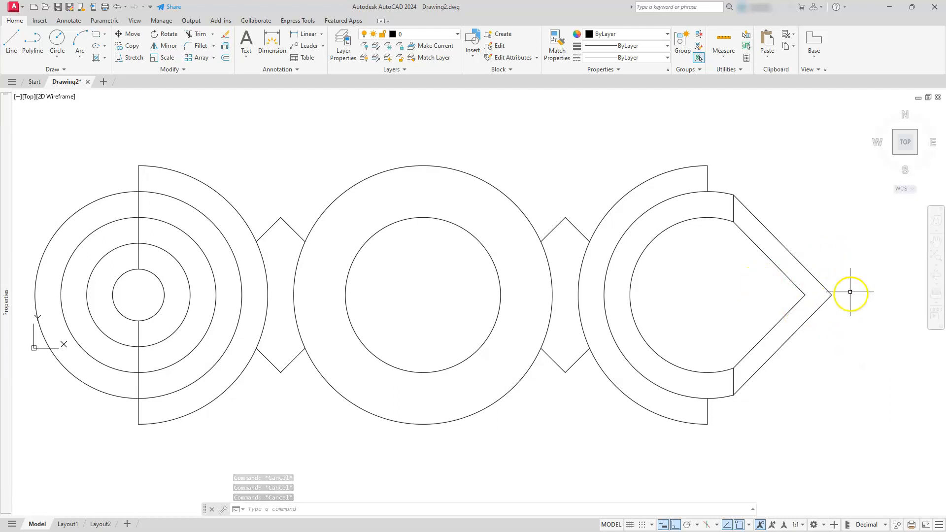
Start a gradient hatch and choose the GR_INVSPH pattern for it
scroll(840, 285, "down", 2)
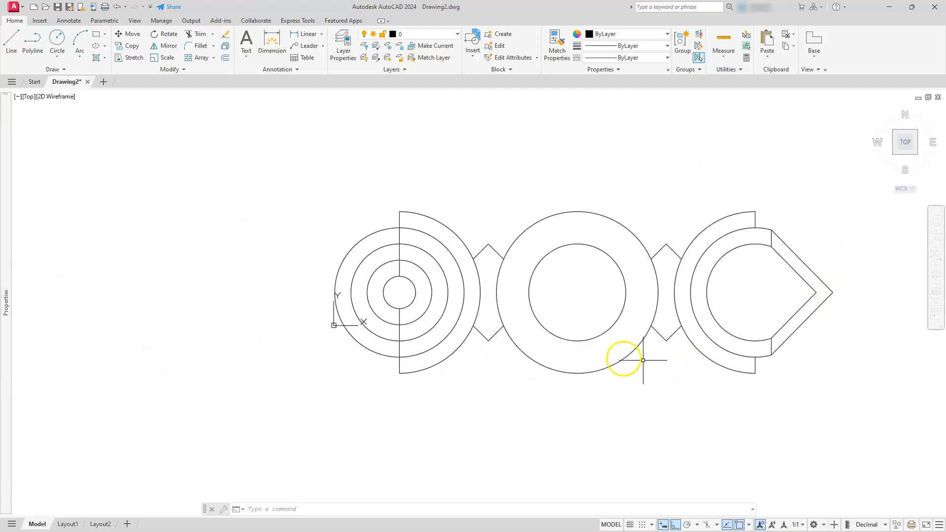
scroll(613, 355, "up", 2)
middle_click_drag(613, 356, 525, 385)
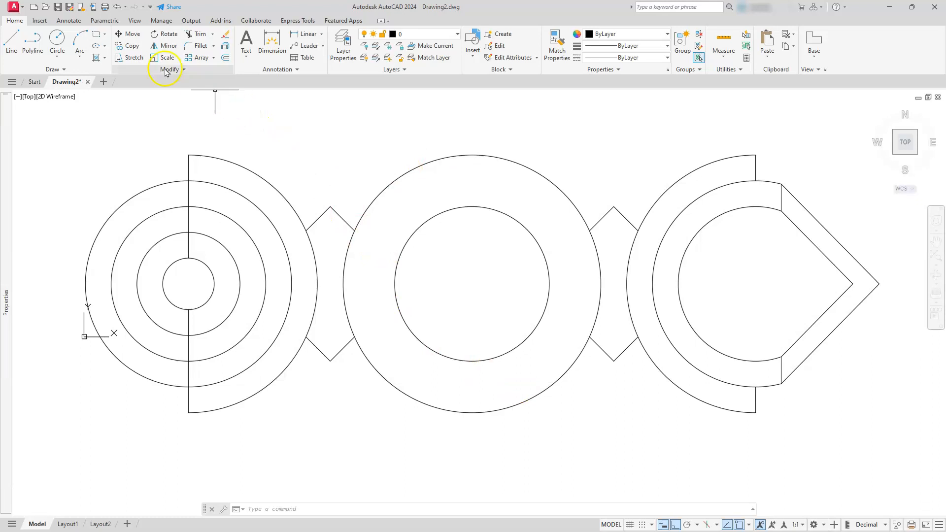
left_click(97, 59)
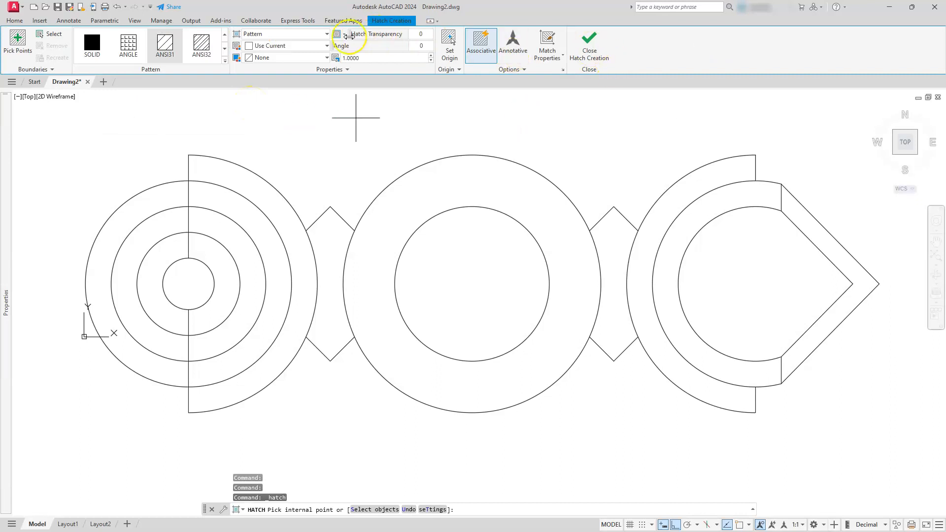
left_click(327, 33)
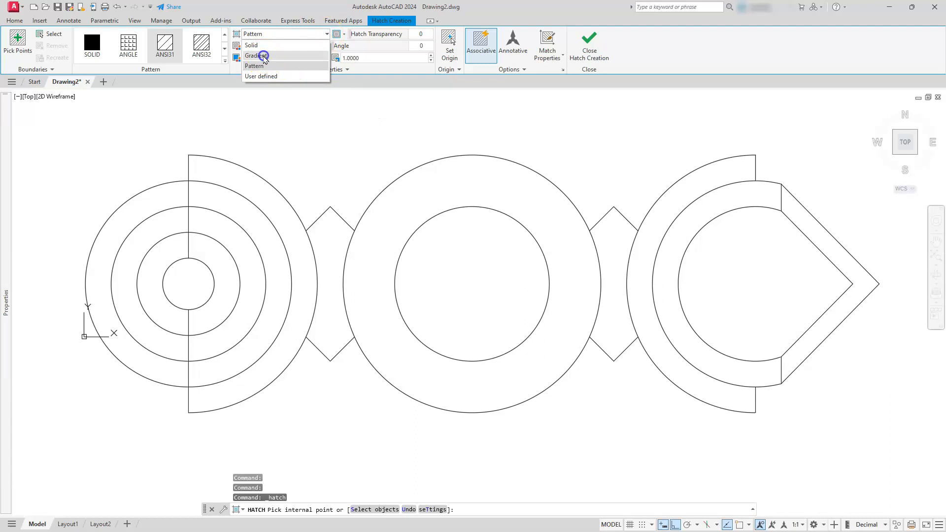
left_click(264, 56)
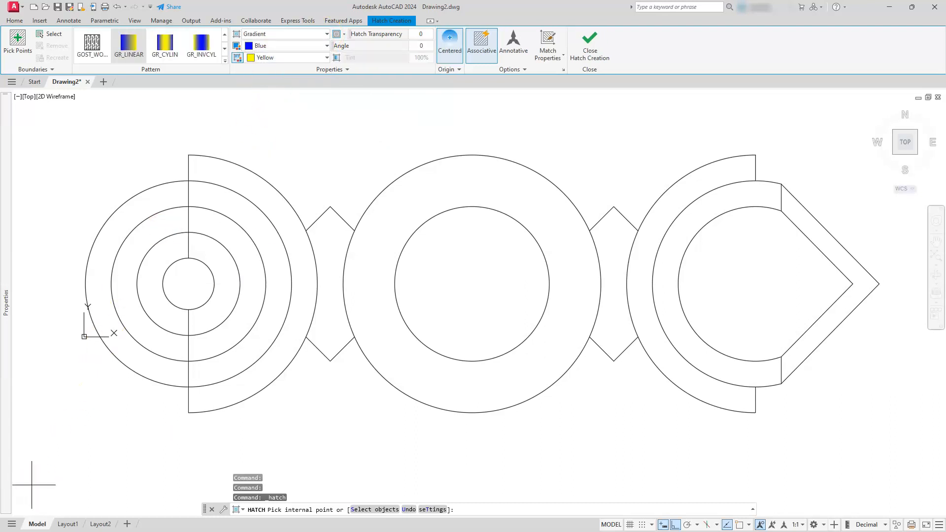
left_click(225, 52)
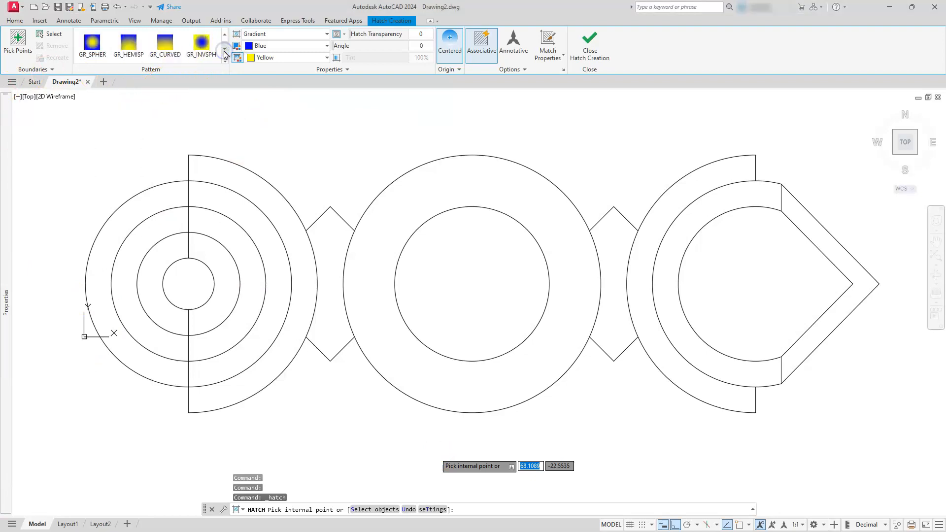
left_click(225, 51)
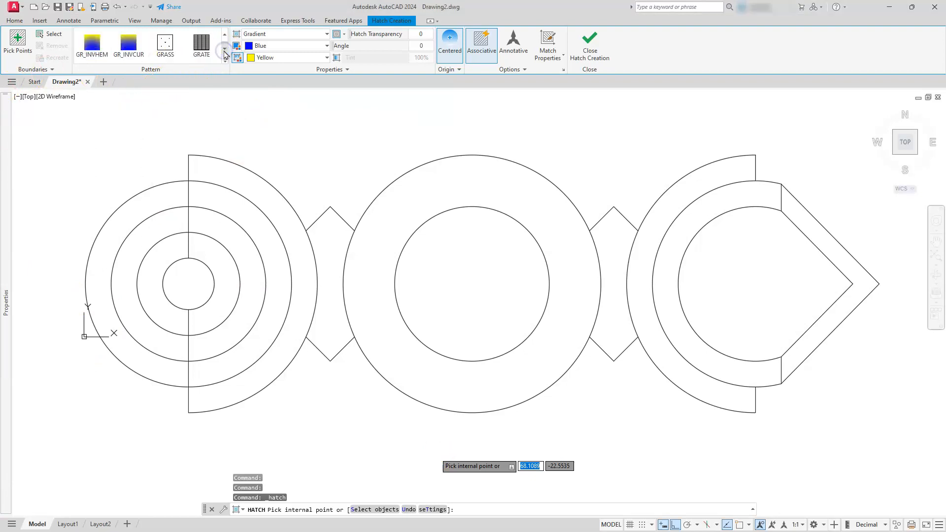
left_click(225, 36)
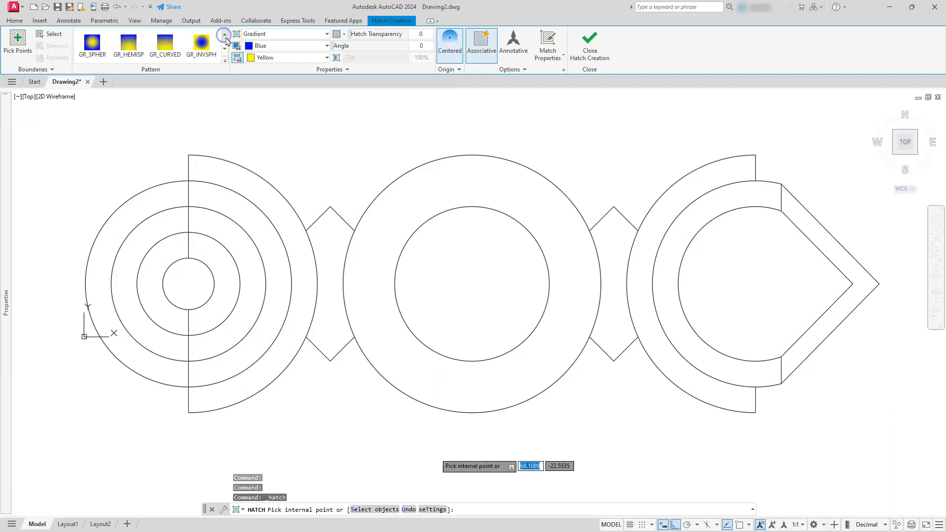
left_click(210, 48)
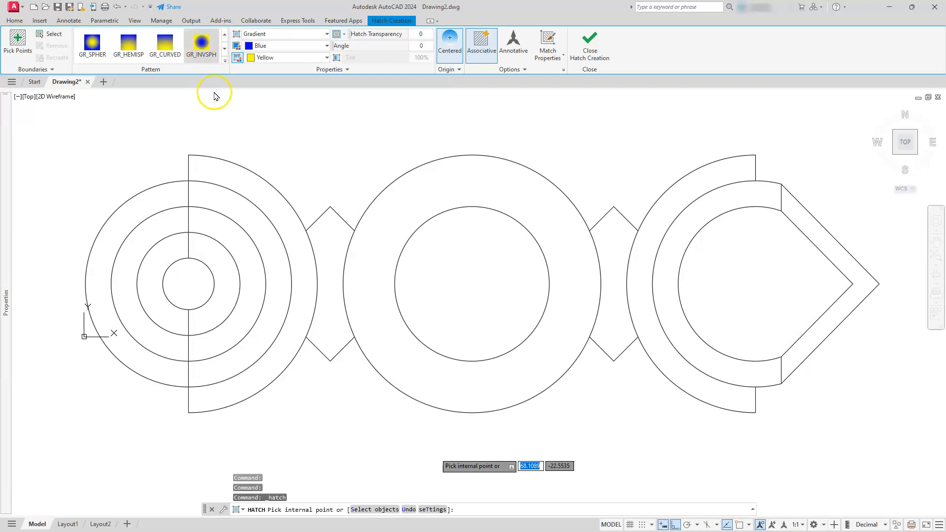
Add the first set's alternating half rings to the gradient hatch: outermost and third ring on the right half, second and innermost on the left
left_click(229, 178)
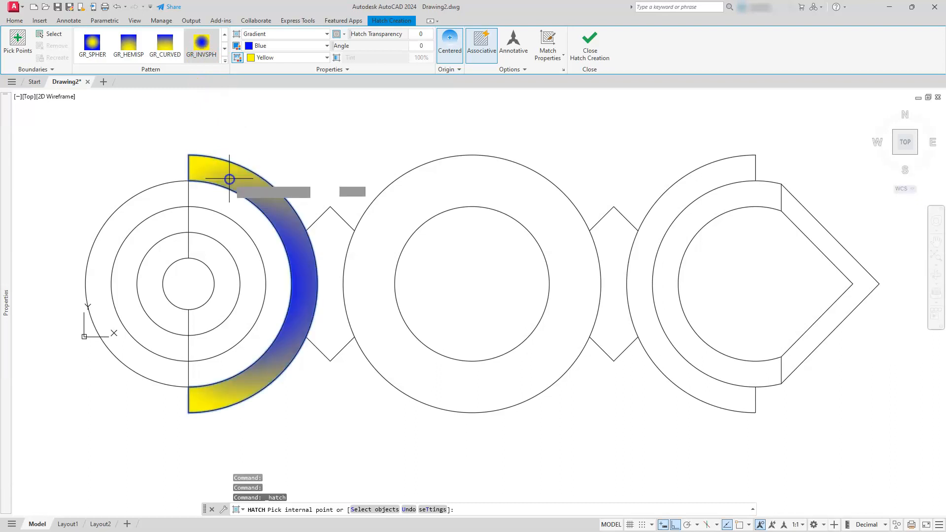
left_click(129, 215)
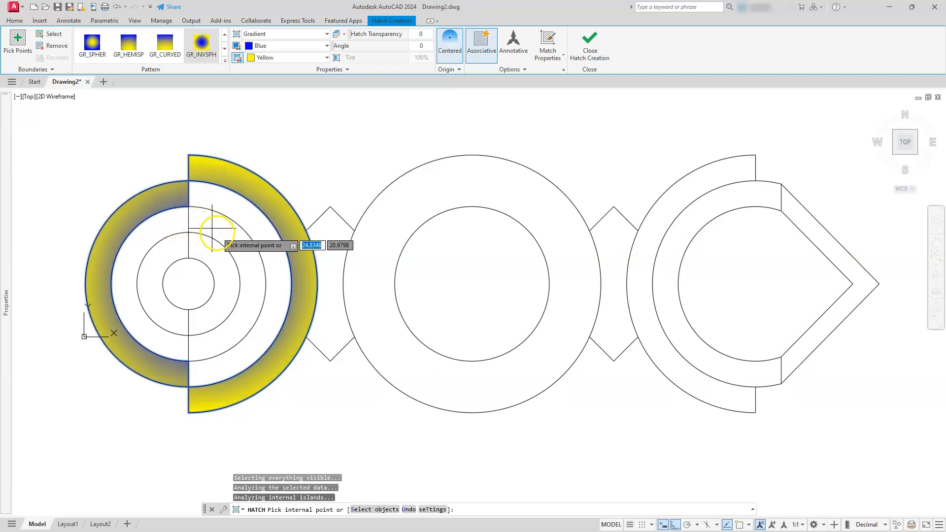
left_click(216, 230)
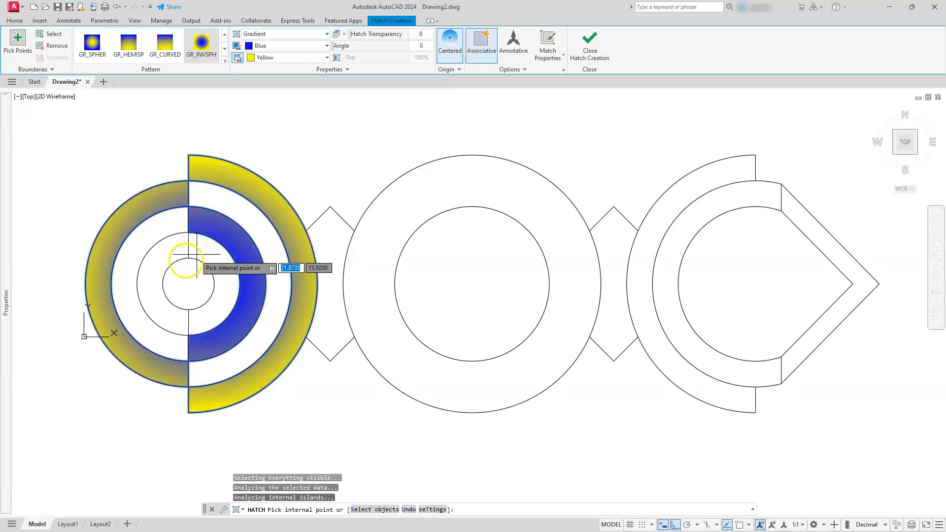
left_click(148, 273)
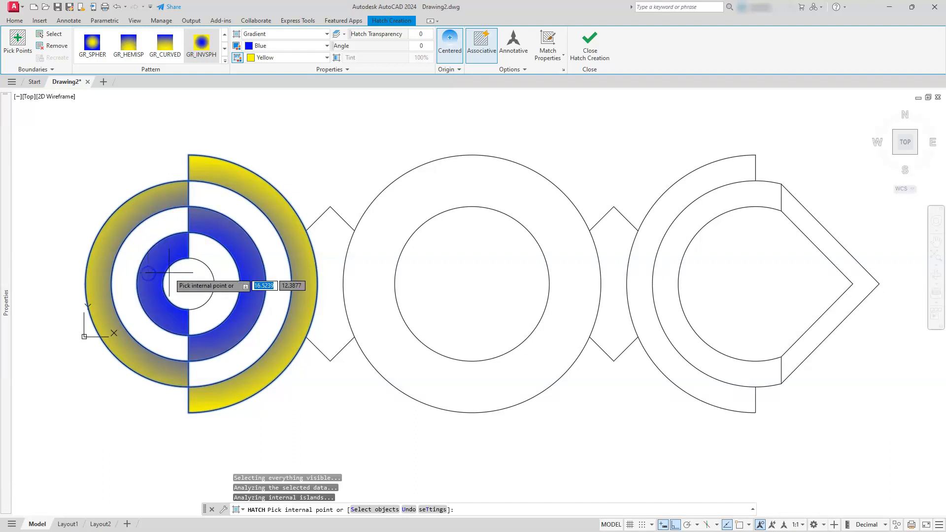
Extend the gradient hatch to the second set's ring and both pointed connector areas beside it
left_click(329, 327)
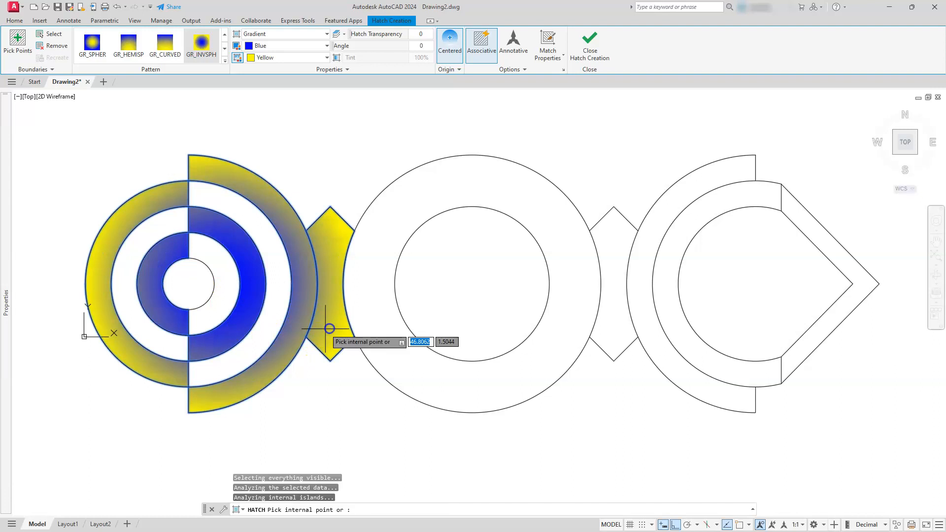
left_click(375, 324)
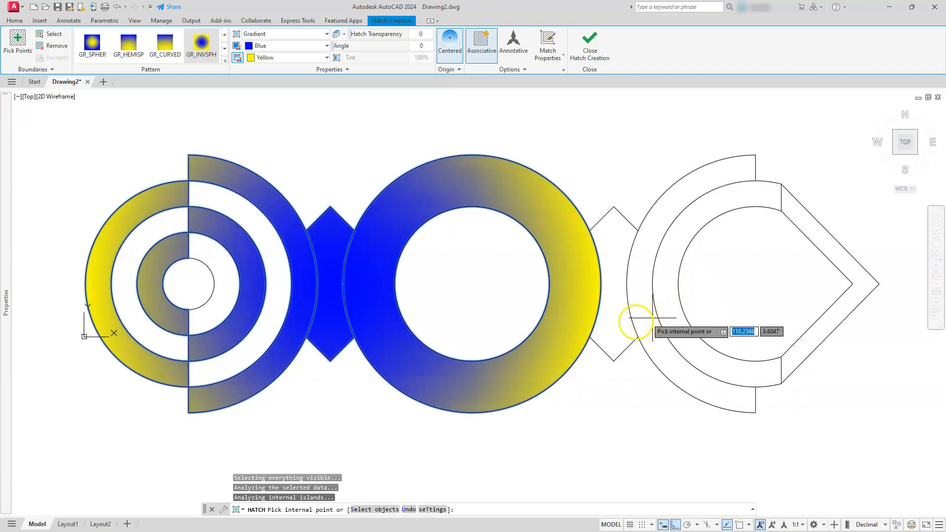
left_click(625, 325)
Add the third set's outer half ring, inner ring band and pointed tip band to the gradient hatch, and finish the hatch
left_click(644, 310)
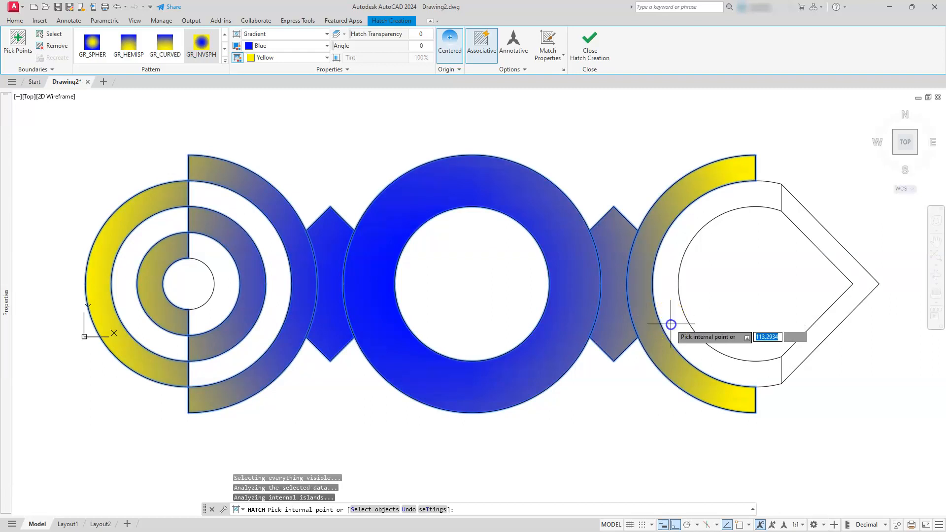
left_click(671, 324)
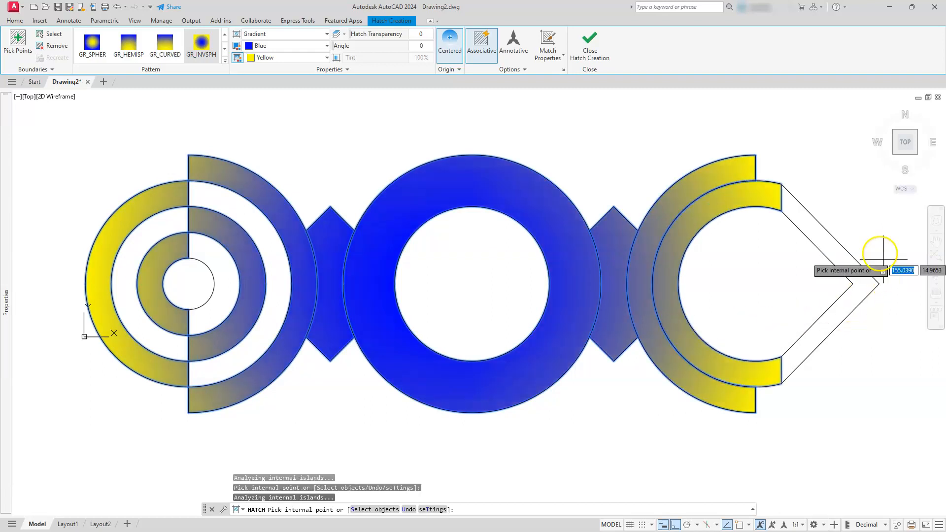
left_click(844, 260)
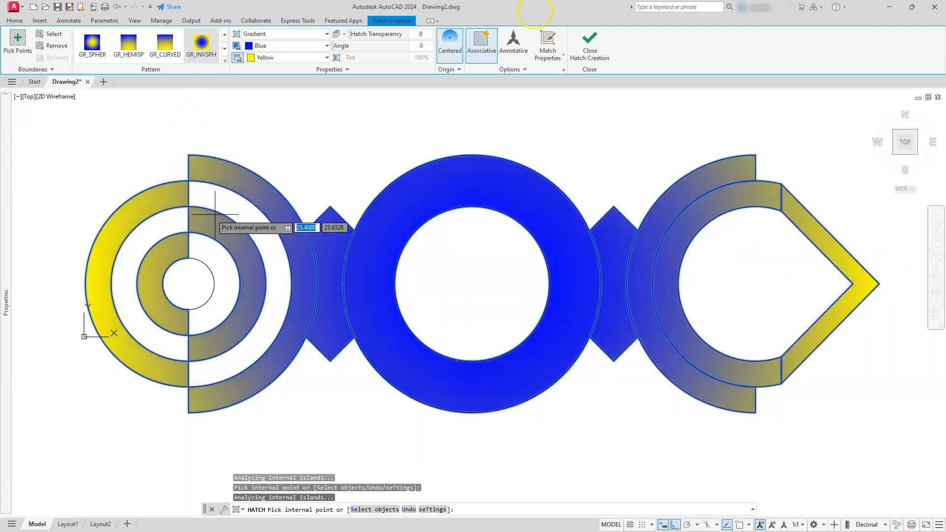
left_click(591, 45)
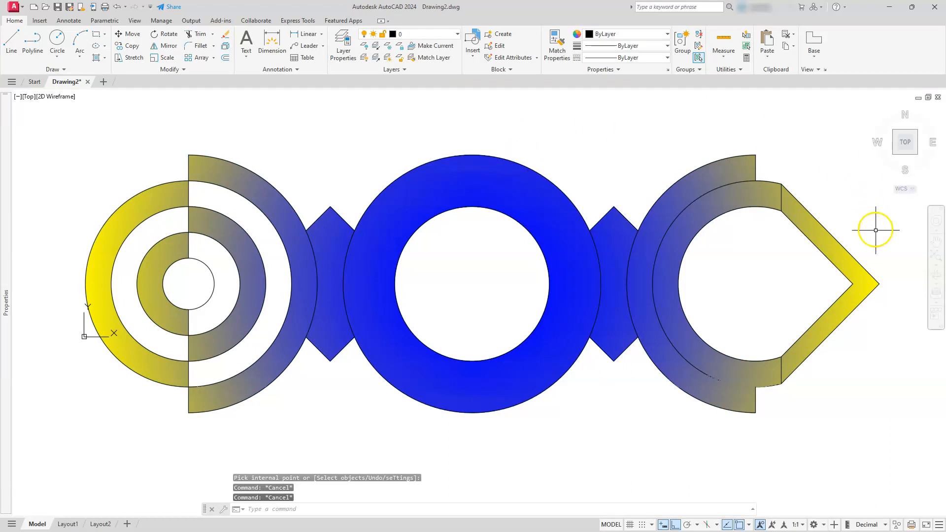
left_click(935, 256)
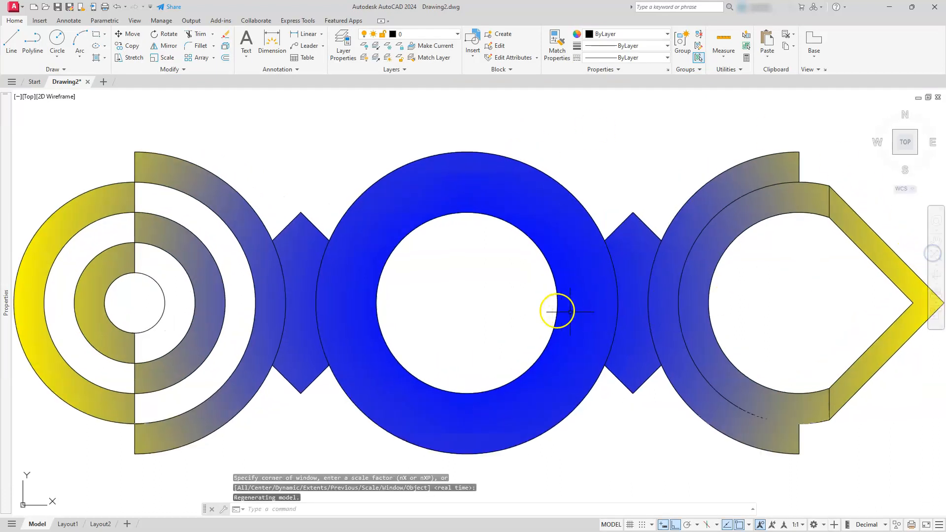
scroll(401, 267, "down", 2)
scroll(399, 269, "down", 2)
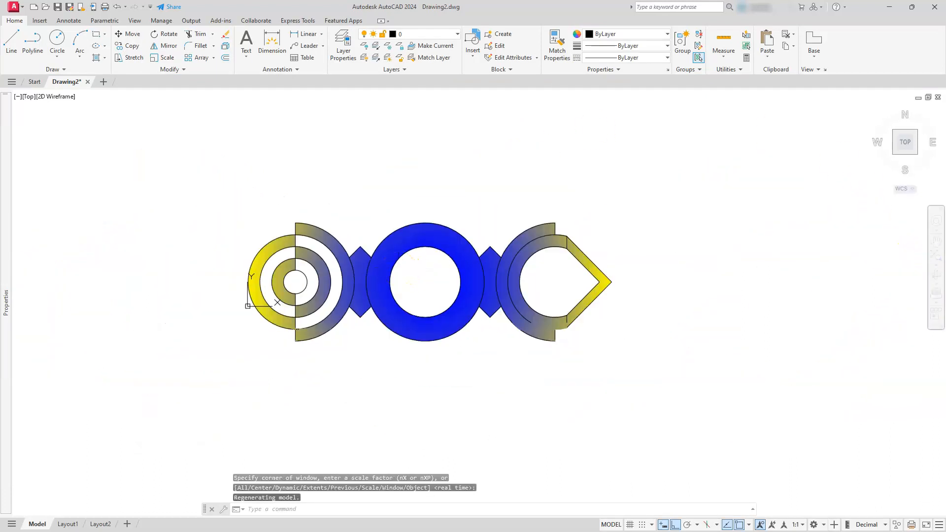
middle_click_drag(402, 269, 412, 280)
scroll(412, 281, "up", 2)
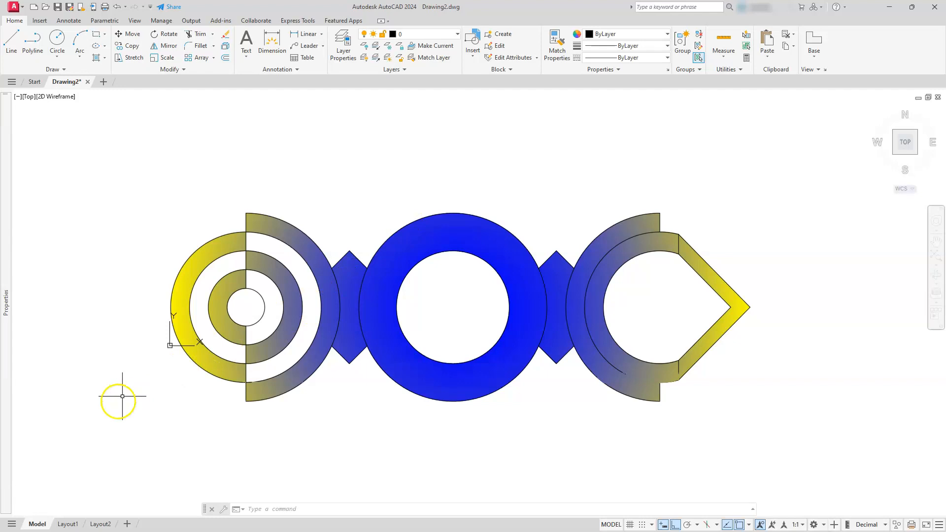
mouse_move(6, 488)
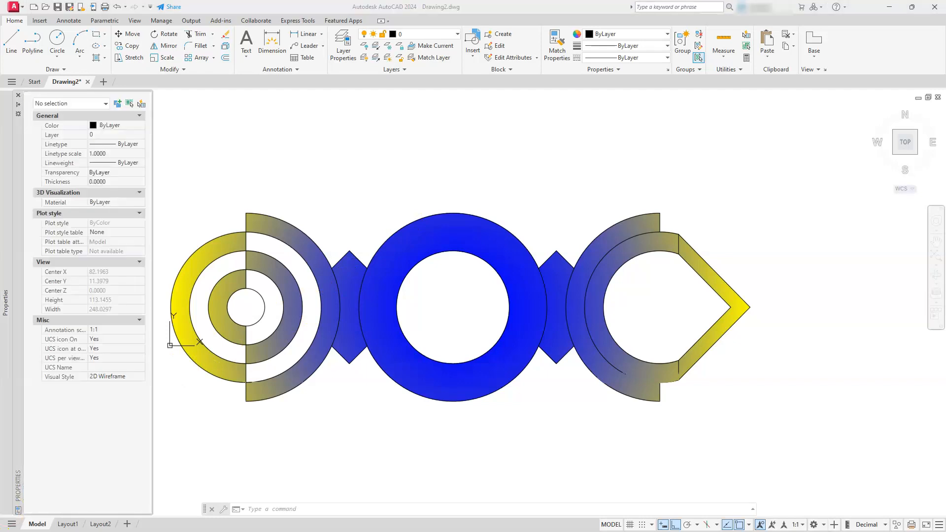